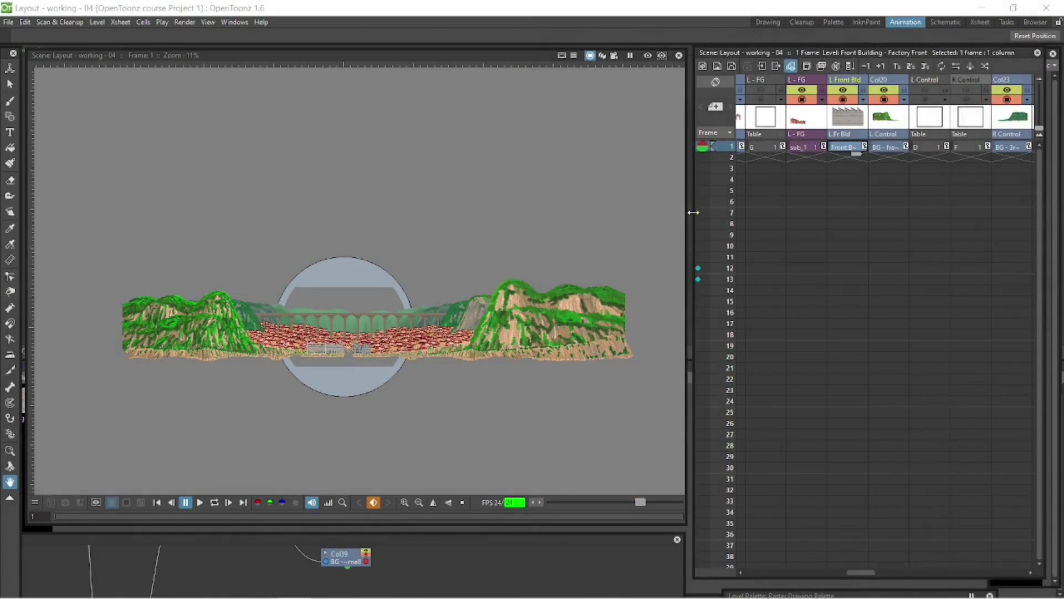
Widen the scene viewer and frame the gap between the left and right cliffs below the buildings.
left_click_drag(693, 212, 863, 202)
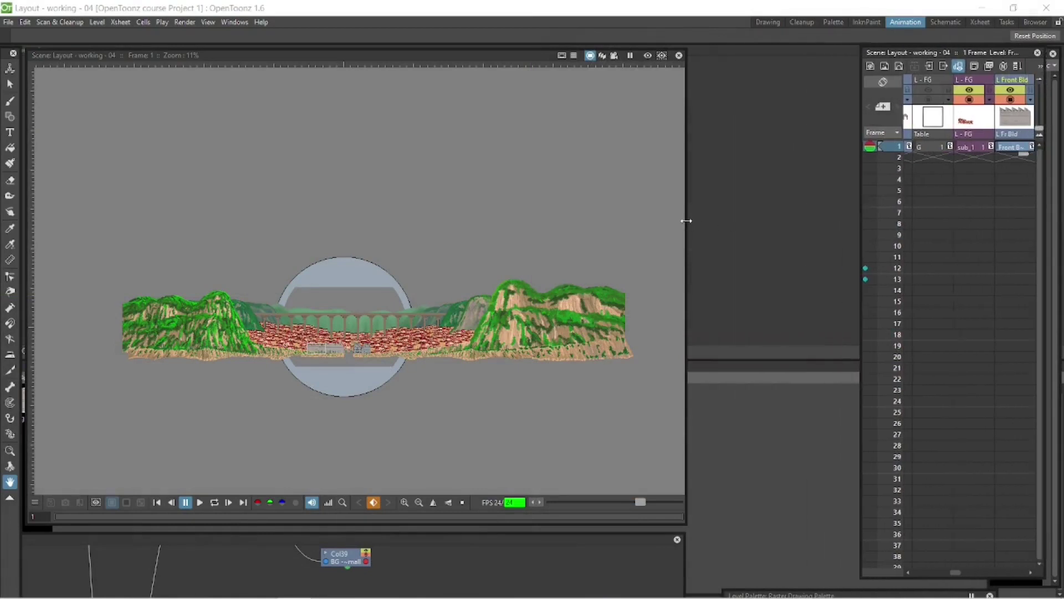
left_click_drag(686, 222, 860, 220)
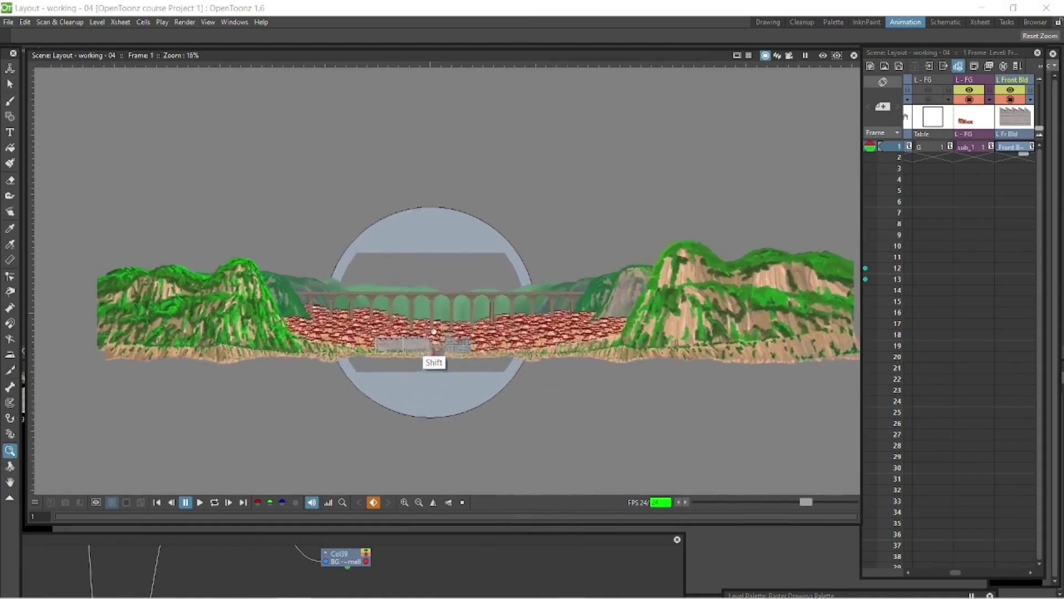
left_click_drag(434, 331, 458, 206)
key("space")
key("shift+space")
key("space")
key("shift+space")
key("space")
left_click_drag(457, 271, 473, 205)
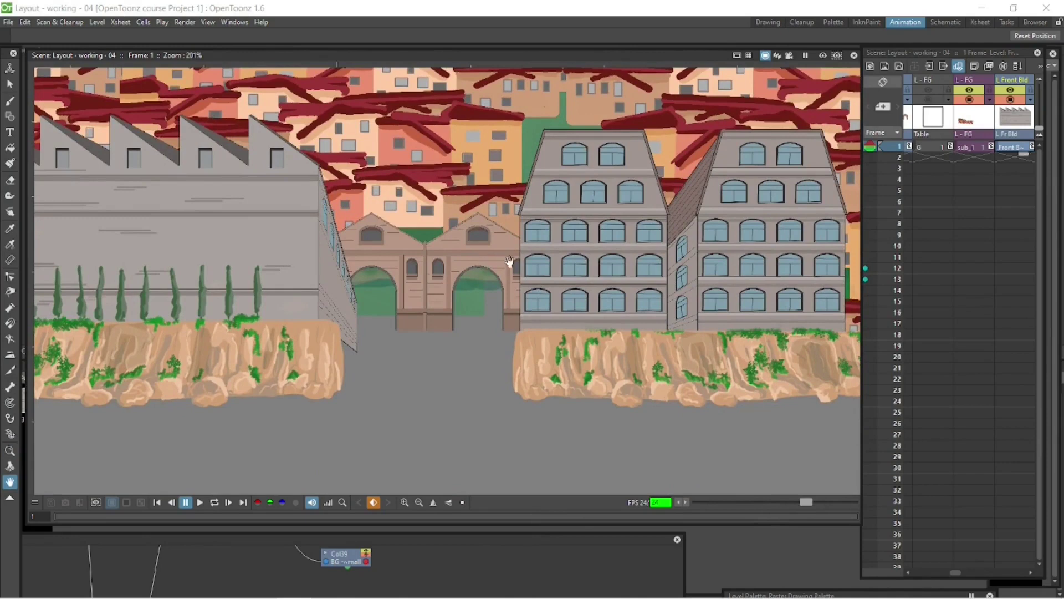
scroll(508, 262, "up", 2)
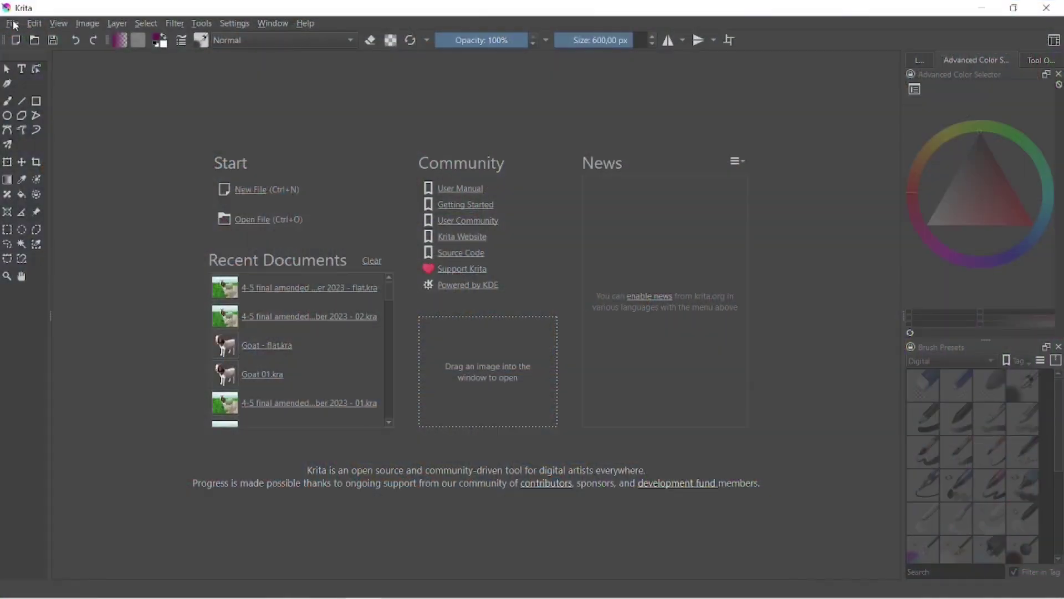
Switch to Krita, create an 8858 x 2480 px document and paste the scene screenshot, interpreting its colours as on the monitor.
left_click(12, 24)
left_click(51, 36)
left_click(639, 463)
key("ctrl+v")
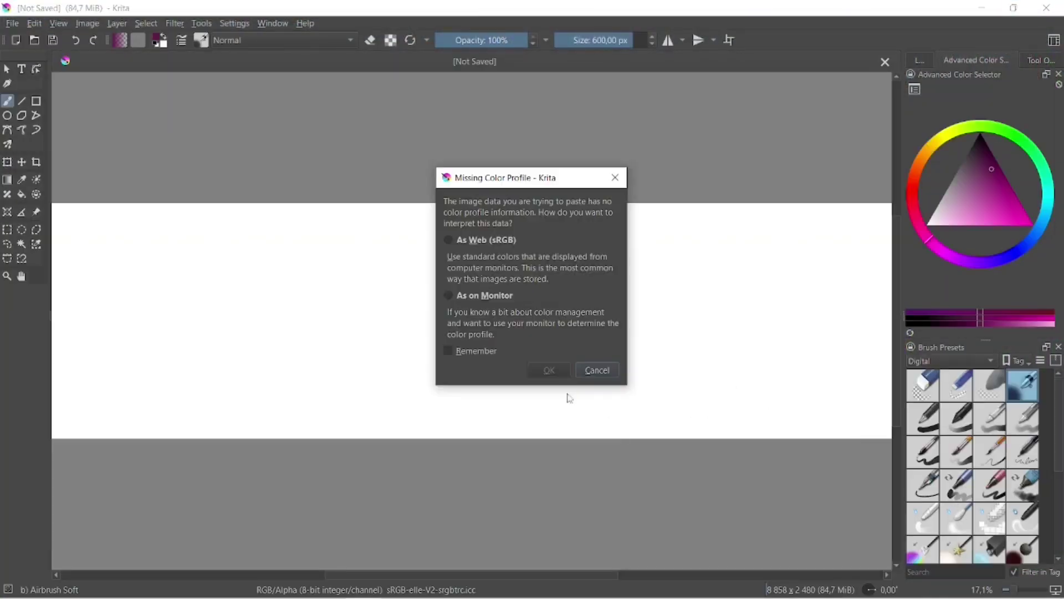
left_click(449, 296)
left_click(548, 370)
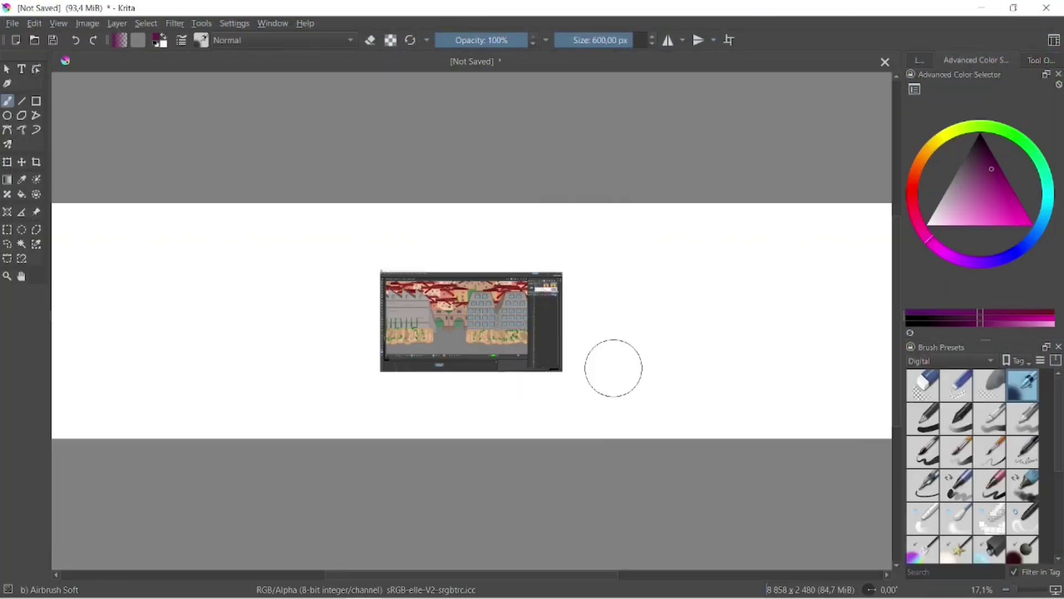
Scale the pasted screenshot up proportionally to nearly the canvas height and reposition it.
left_click(7, 162)
left_click_drag(563, 271, 771, 200)
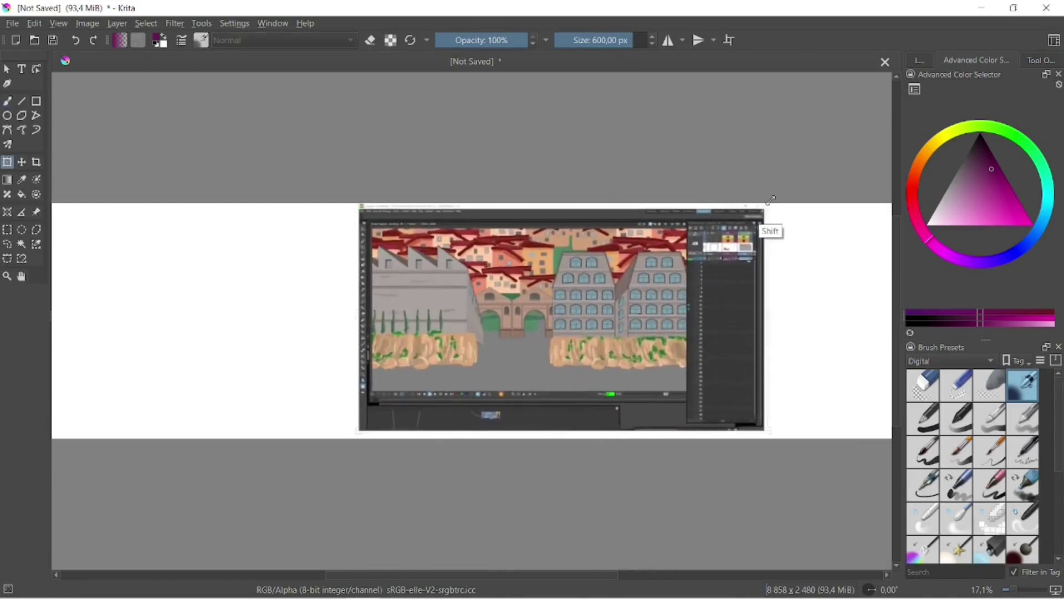
left_click_drag(576, 310, 546, 309)
Crop the canvas to the artwork in the screenshot, removing the surrounding interface, to 3283 x 1583 px.
left_click(36, 161)
left_click_drag(330, 203, 661, 389)
left_click_drag(330, 296, 342, 296)
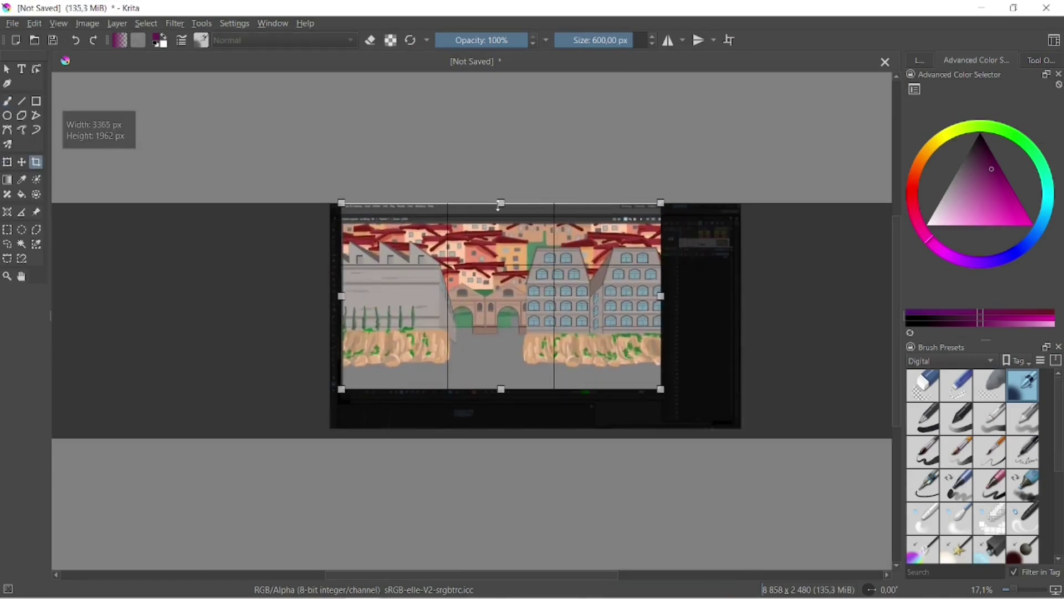
left_click_drag(497, 205, 497, 227)
double_click(493, 249)
left_click_drag(340, 222, 680, 374)
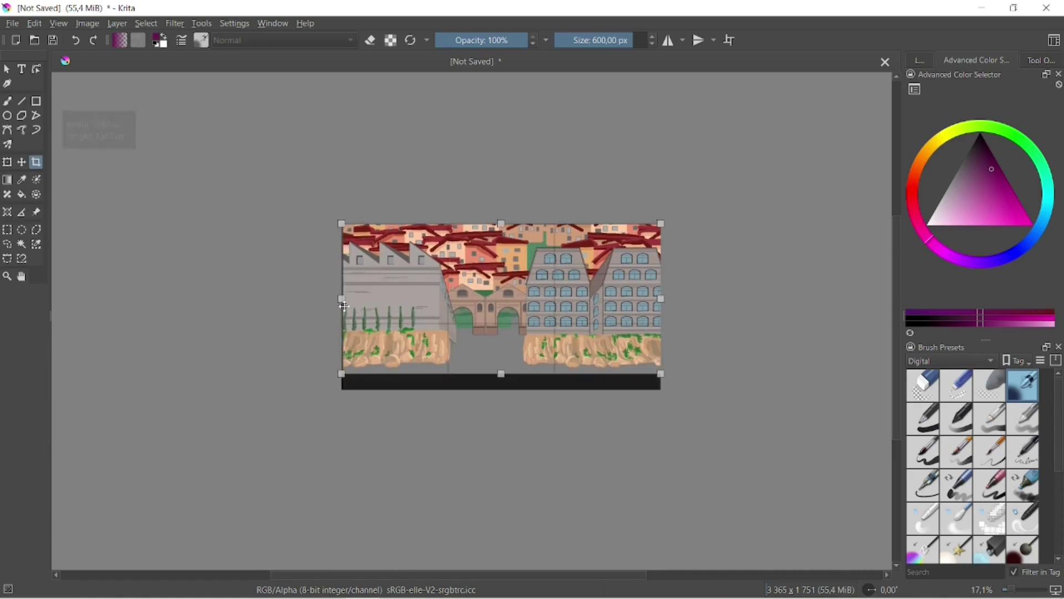
left_click_drag(344, 305, 352, 306)
key("Return")
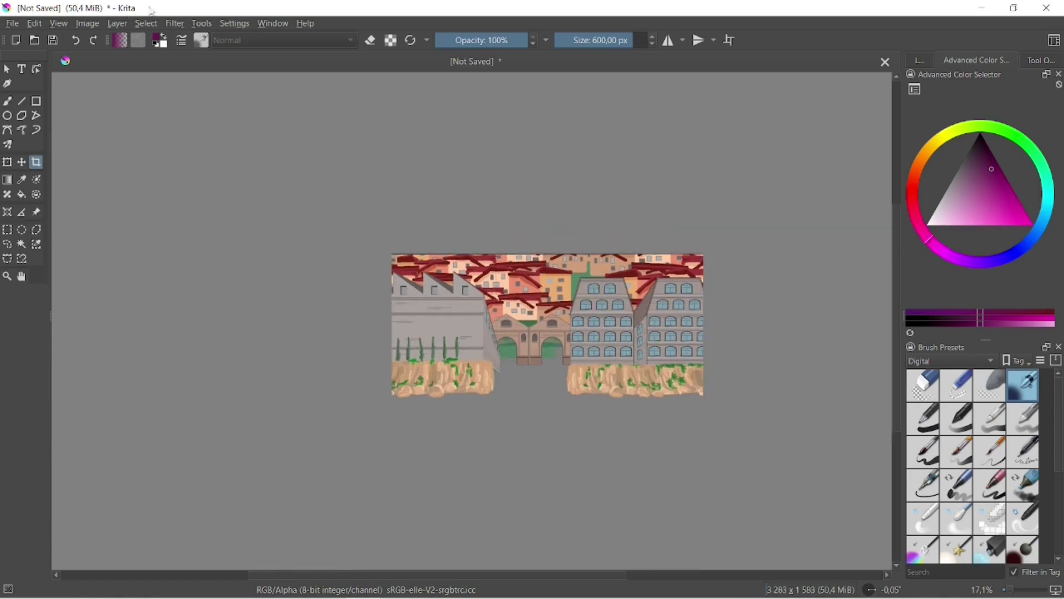
Start saving the document and create a folder named Sea walls inside Scene 2 as its location.
left_click(12, 24)
left_click(34, 100)
right_click(273, 281)
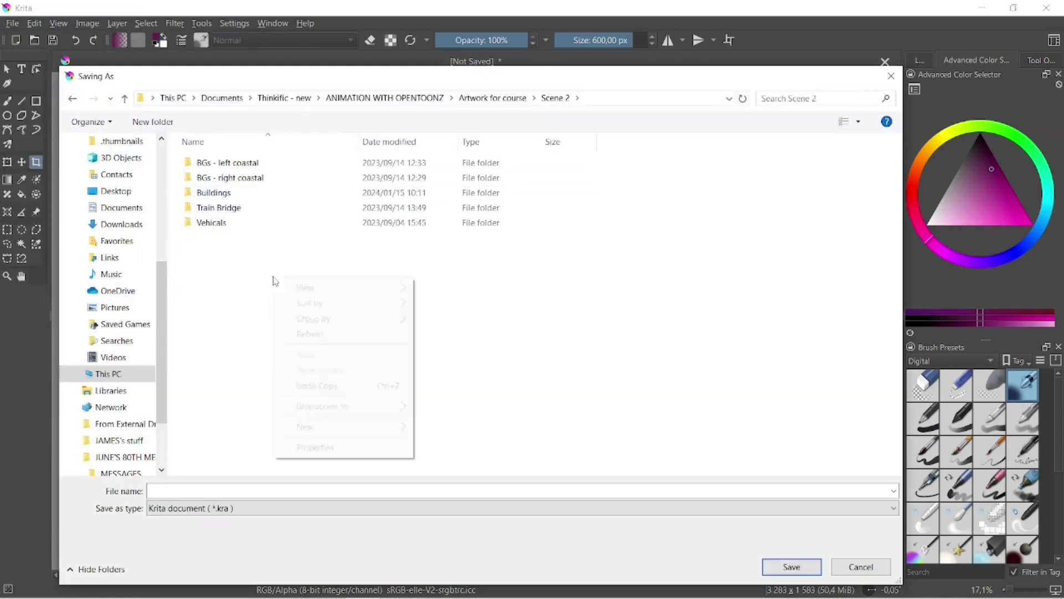
mouse_move(310, 426)
left_click(538, 244)
type("Sea walls")
key("Return")
double_click(256, 207)
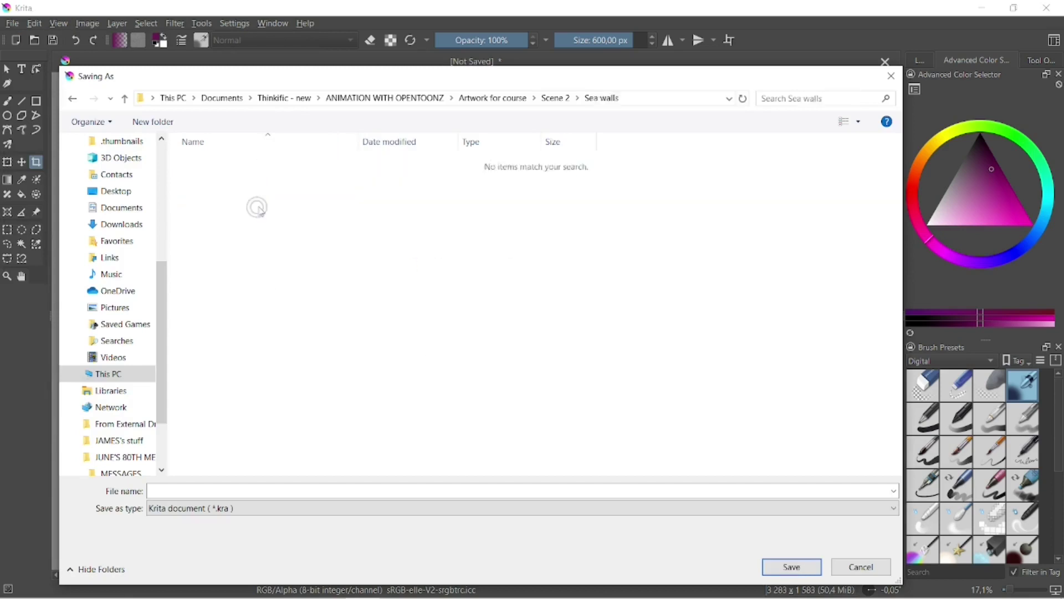
Save the file in the Sea walls folder as Sea wall - left in Krita document format.
left_click(261, 493)
type("Sea wall")
left_click(800, 335)
Fade the pasted screenshot layer over the white background and move Paint Layer 1 above it.
left_click(8, 276)
left_click_drag(389, 241, 731, 406)
scroll(711, 460, "up", 1)
left_click_drag(462, 487, 693, 492)
left_click(7, 162)
left_click(919, 60)
left_click(912, 160)
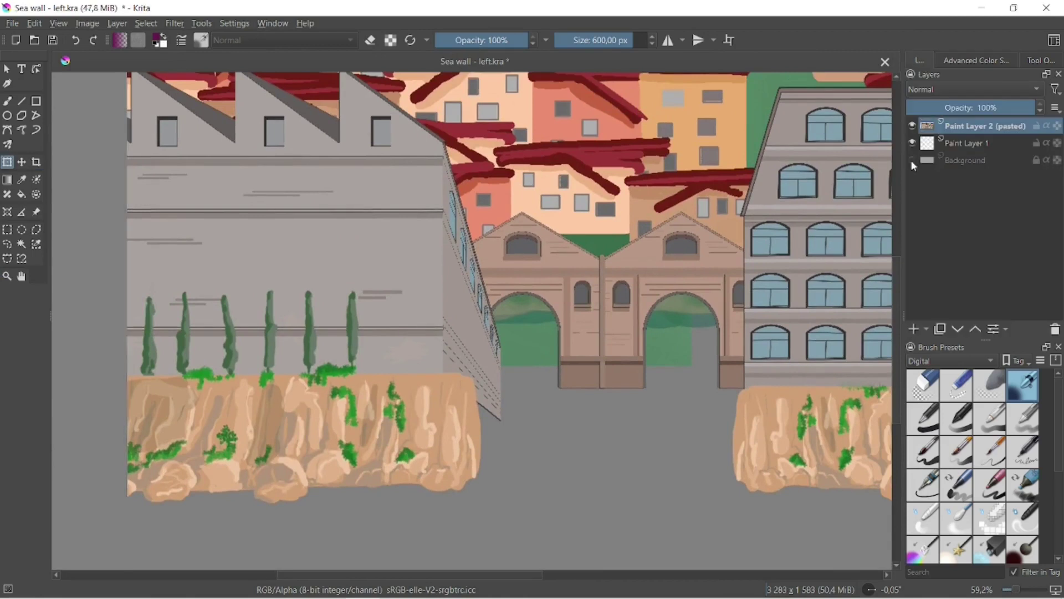
left_click(976, 107)
left_click(967, 142)
left_click(976, 329)
Paint a solid grey wall block against the left cliff's inner edge using the Basic-5 Size brush at 24,82 px.
key("b")
left_click(201, 40)
left_click(282, 121)
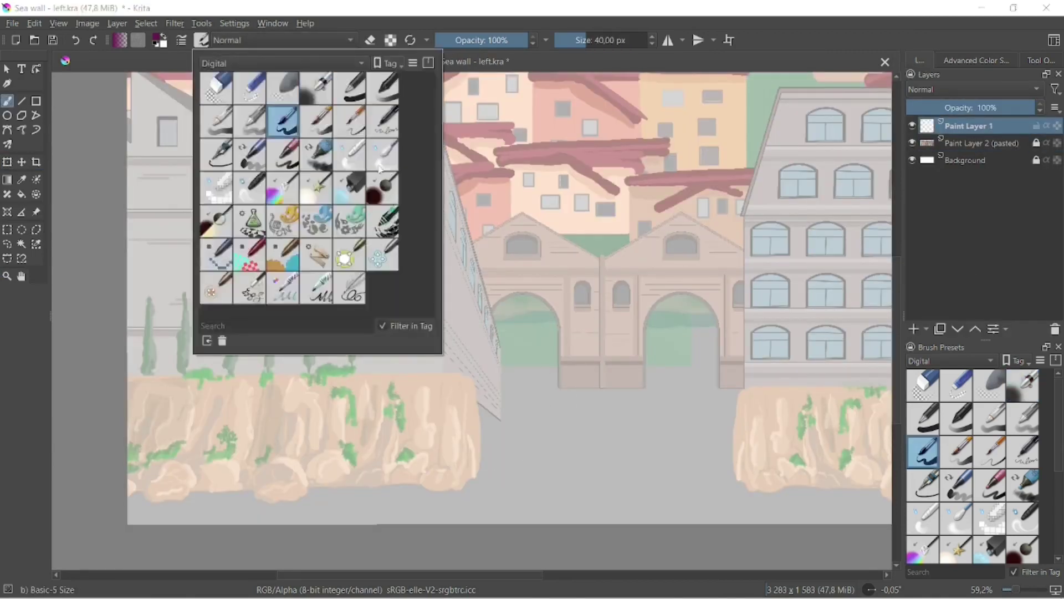
left_click(202, 39)
left_click(563, 40)
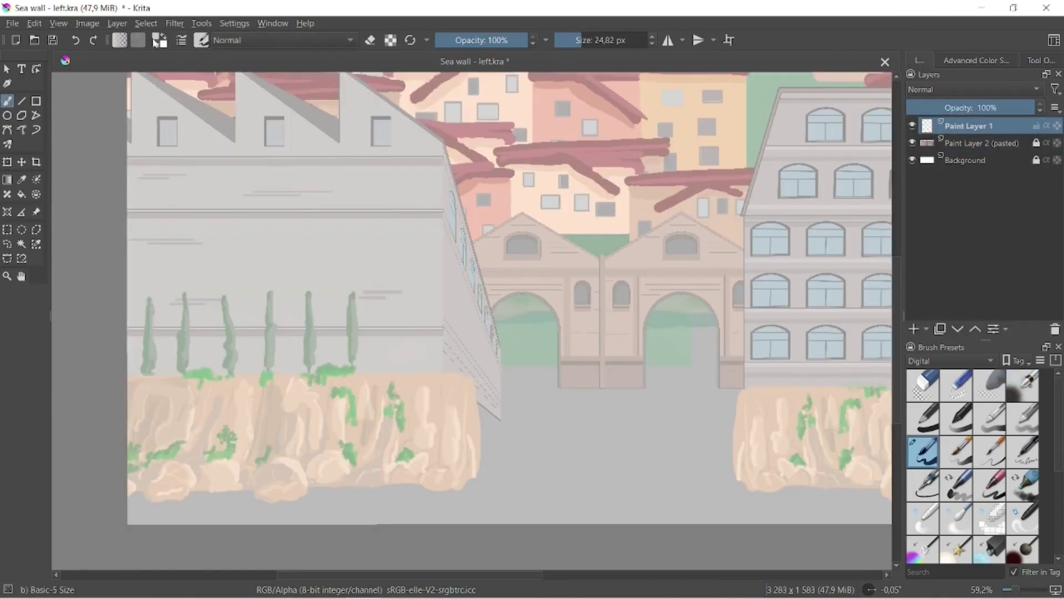
left_click(159, 40)
left_click(596, 428)
left_click_drag(475, 377, 479, 477)
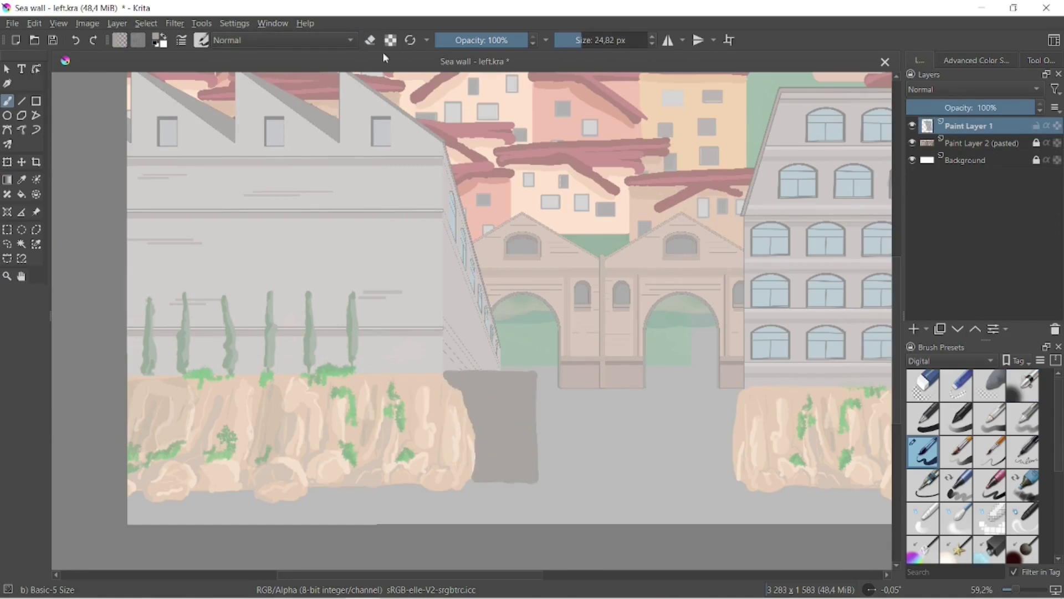
Draw lighter mortar lines dividing the grey block into stones, using a brush at 38% opacity and 6,29 px.
key("slash")
scroll(496, 456, "up", 3)
left_click_drag(510, 361, 520, 470)
left_click_drag(515, 390, 592, 391)
left_click_drag(519, 448, 592, 447)
left_click_drag(571, 447, 567, 499)
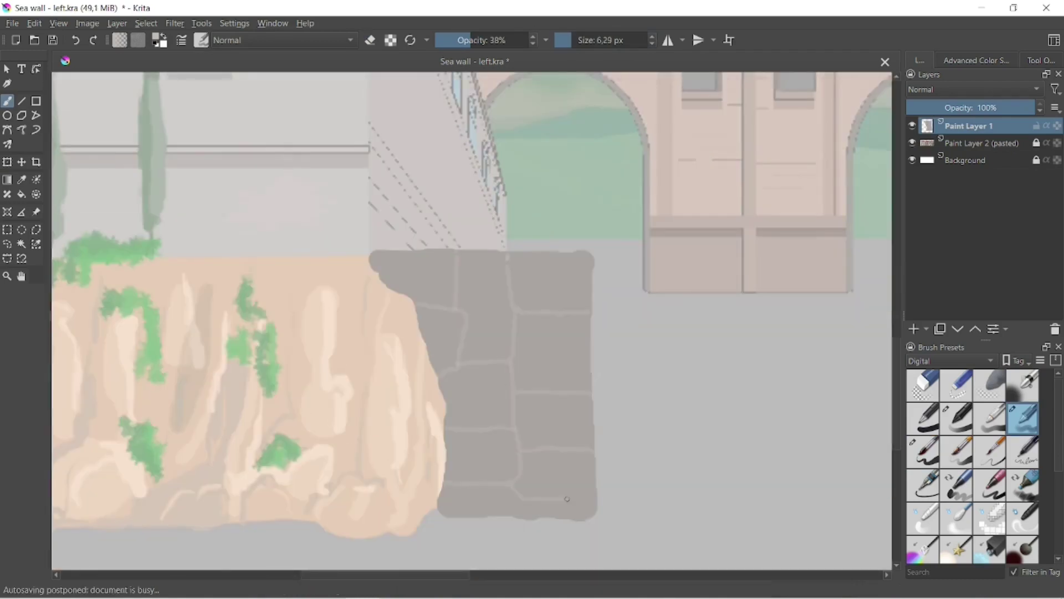
left_click_drag(459, 288, 592, 273)
scroll(475, 317, "down", 1)
scroll(489, 395, "up", 1)
Widen the wall's base with grey strokes using the brush at 100% opacity and 31,41 px.
left_click(528, 40)
left_click(584, 40)
left_click_drag(456, 491, 584, 508)
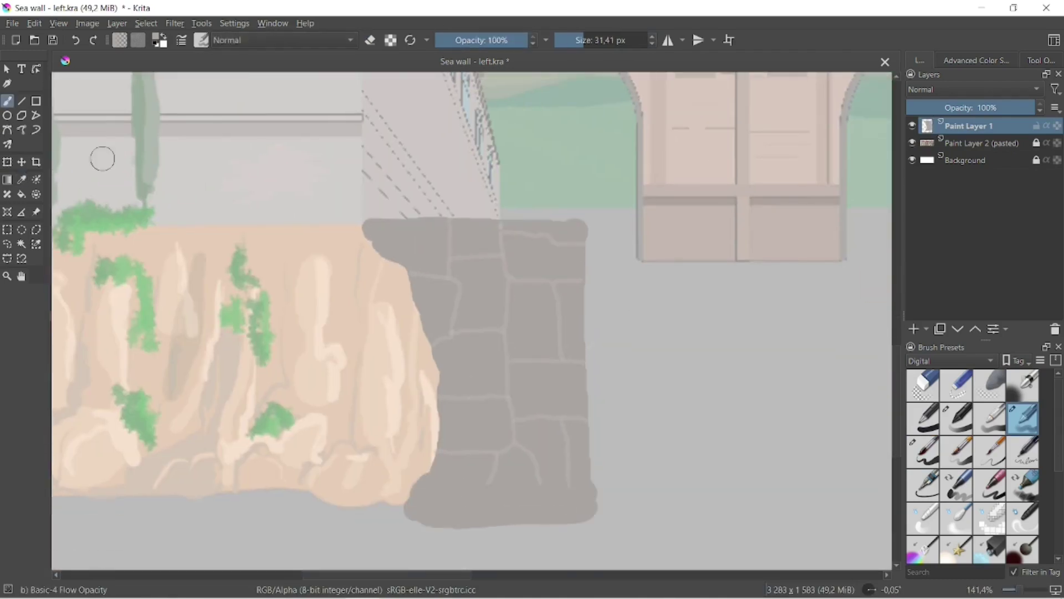
Add mortar lines at the wall's base and shade the stones with Airbrush Soft at 25% opacity and 13,51 px.
left_click(487, 39)
left_click(565, 40)
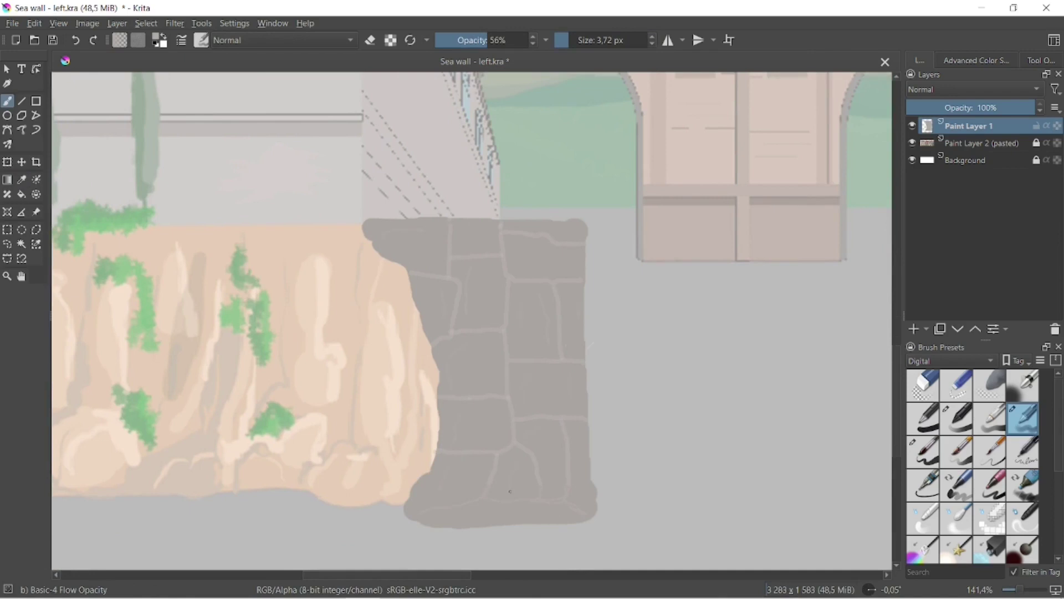
right_click(510, 491)
left_click(577, 408)
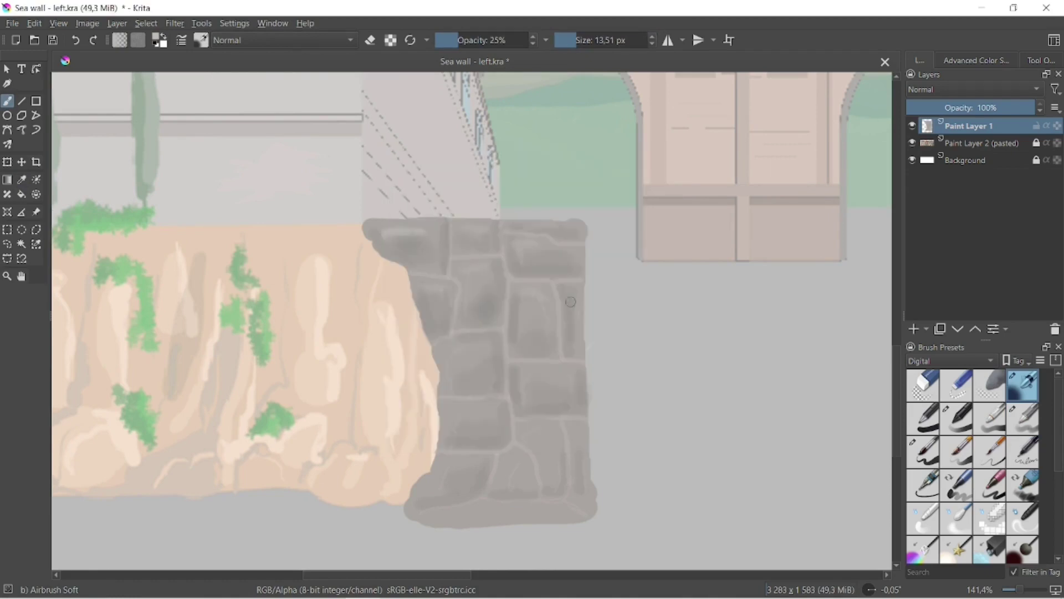
Duplicate the painted wall layer, Paint Layer 1, by copying and pasting it.
key("minus")
key("minus")
right_click(986, 124)
left_click(917, 197)
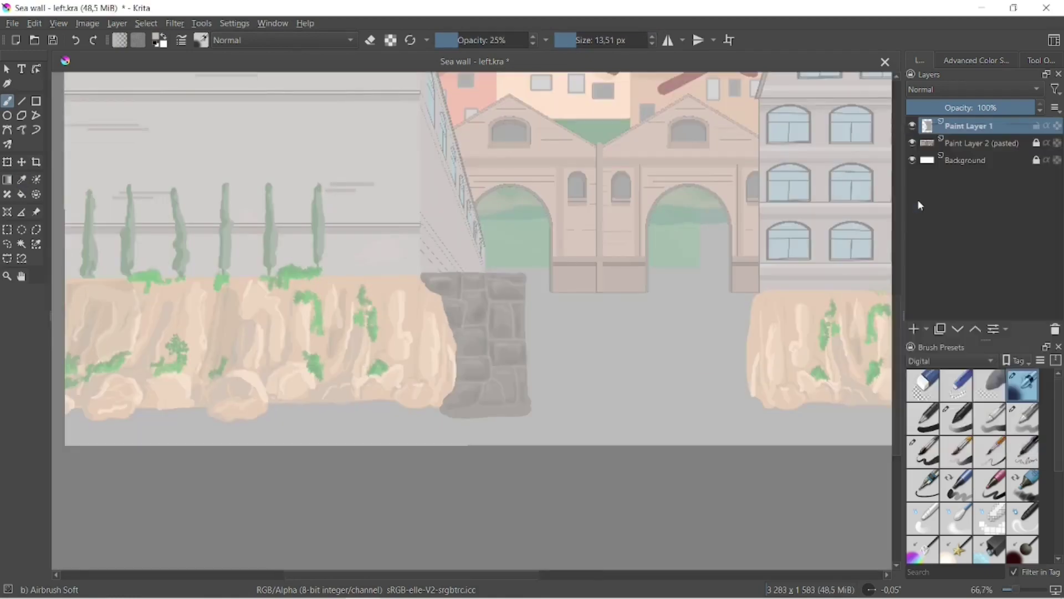
right_click(942, 125)
left_click(918, 196)
right_click(974, 128)
left_click(937, 210)
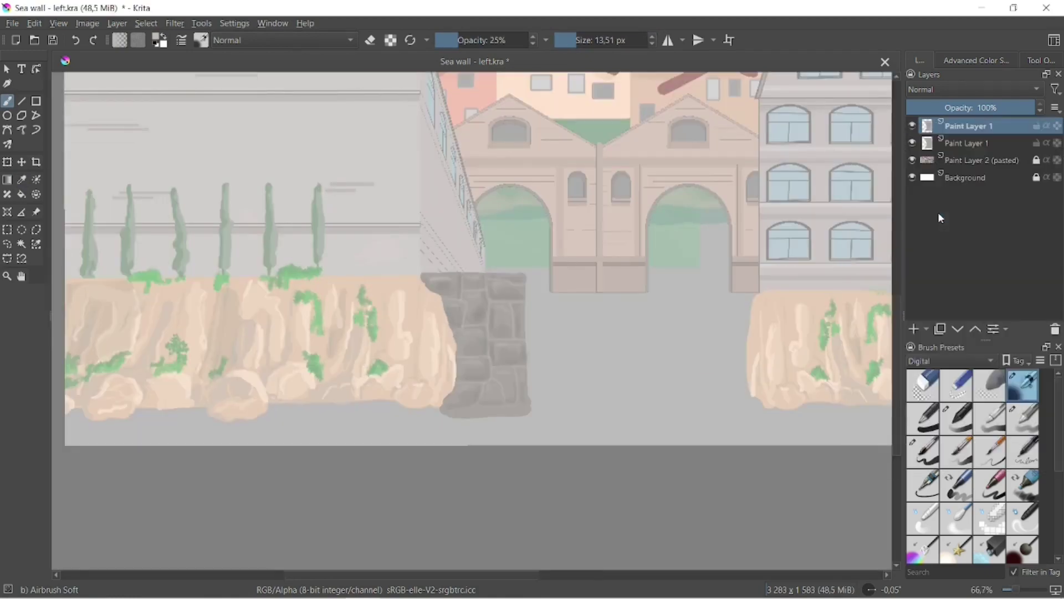
Mirror the duplicated wall horizontally and fit it against the right cliff's inner edge.
left_click(7, 162)
mouse_move(421, 345)
left_mouse_down()
mouse_move(629, 345)
mouse_move(749, 319)
mouse_move(741, 427)
mouse_move(741, 294)
left_mouse_up()
mouse_move(696, 351)
left_mouse_down()
mouse_move(668, 351)
mouse_move(688, 351)
left_mouse_up()
left_click_drag(742, 287, 774, 274)
Erase the mirrored wall's parts that overlap the right cliff using the Basic-1 brush at 40 px.
key("b")
key("e")
left_click(202, 44)
left_click(341, 86)
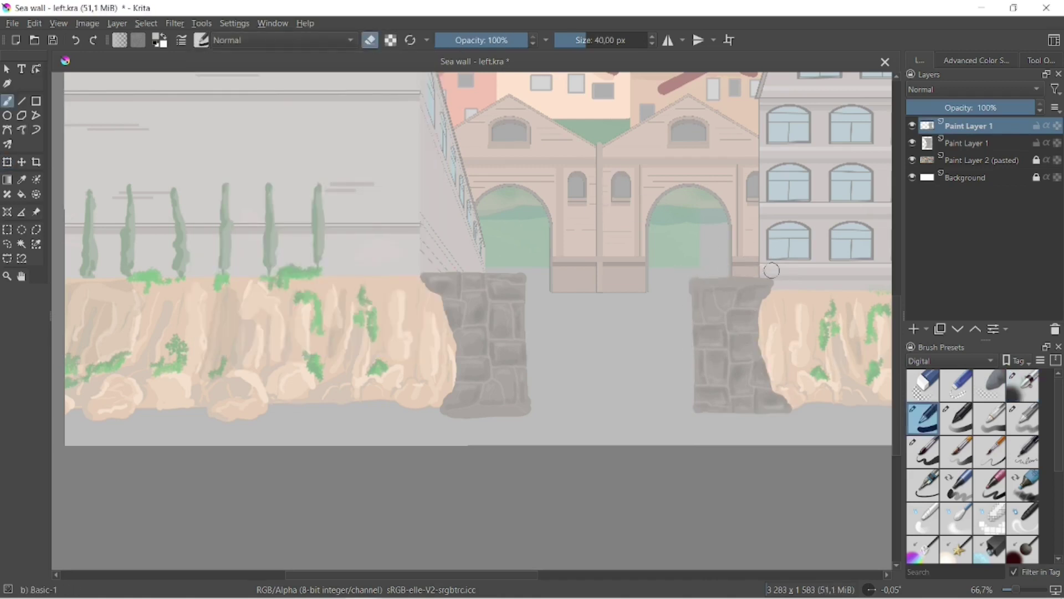
Reduce the right wall's height to match the top and bottom of the right cliff.
key("ctrl+t")
left_click_drag(730, 278, 729, 289)
left_click_drag(730, 414, 729, 410)
key("Return")
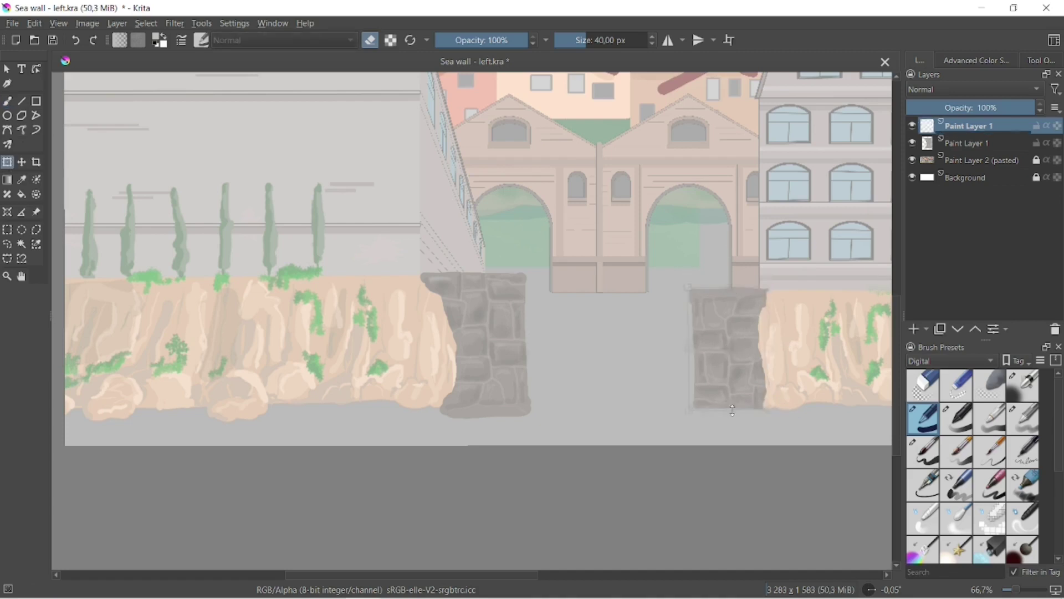
Duplicate the left wall layer as Side - Left and name the other wall layer Front - Right.
left_click(966, 143)
key("Insert")
double_click(980, 138)
type("Side - Left")
key("Return")
double_click(977, 126)
type("Front - Right")
key("Return")
Check the wall layers' visibility and rename the remaining paint layer to Front - Left.
left_click(912, 142)
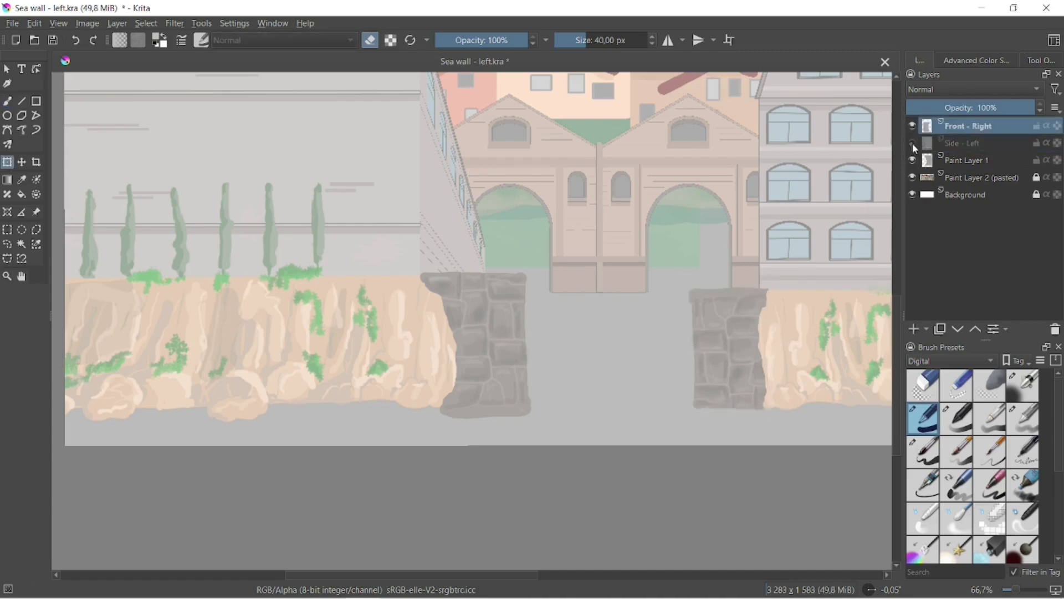
double_click(1014, 158)
type("F")
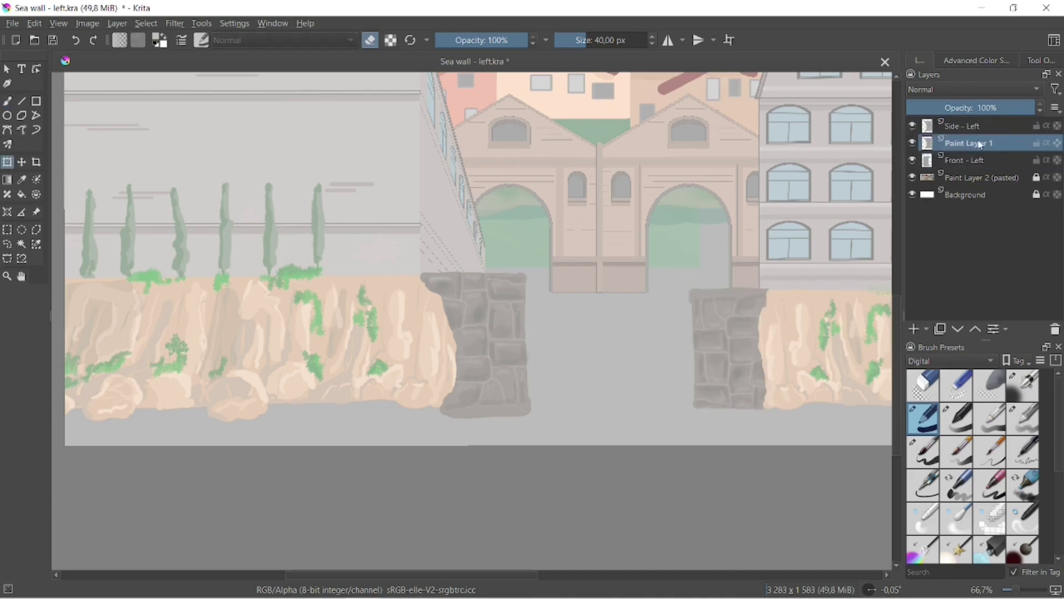
left_click(912, 160)
double_click(969, 143)
type("Front - Left")
key("Return")
Mirror the Side - Left wall horizontally and place it against the left front wall's inner edge.
left_click(912, 160)
left_click(963, 126)
left_click_drag(422, 344, 589, 345)
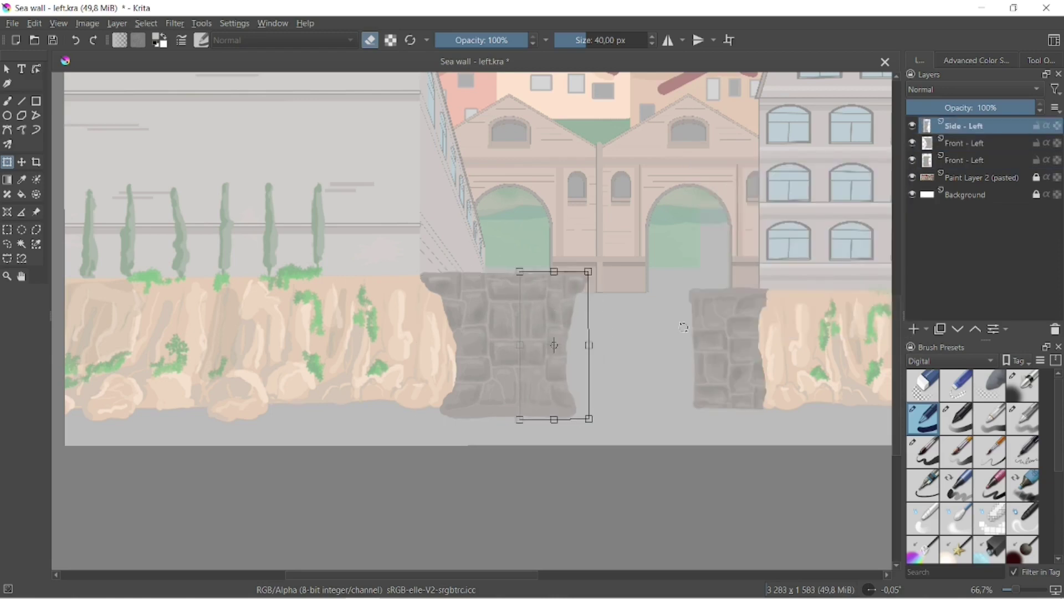
key("Return")
left_click(596, 337)
key("Return")
key("b")
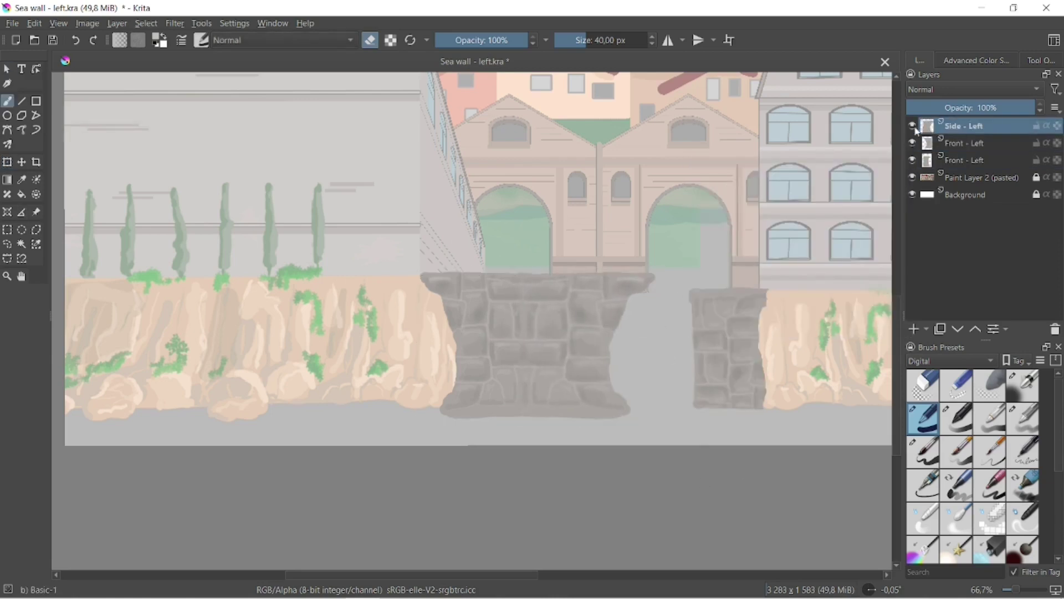
Select the mirrored side wall area, duplicate it and move the copy across to extend the wall.
left_click(7, 230)
left_click_drag(487, 251, 672, 453)
key("ctrl+j")
key("ctrl+t")
left_click_drag(571, 302, 859, 311)
key("Return")
Merge the side wall layers and add another copy to extend the wall towards the right cliff.
left_click(968, 146, "shift")
right_click(967, 142)
left_click(936, 256)
key("ctrl+j")
left_click(708, 309)
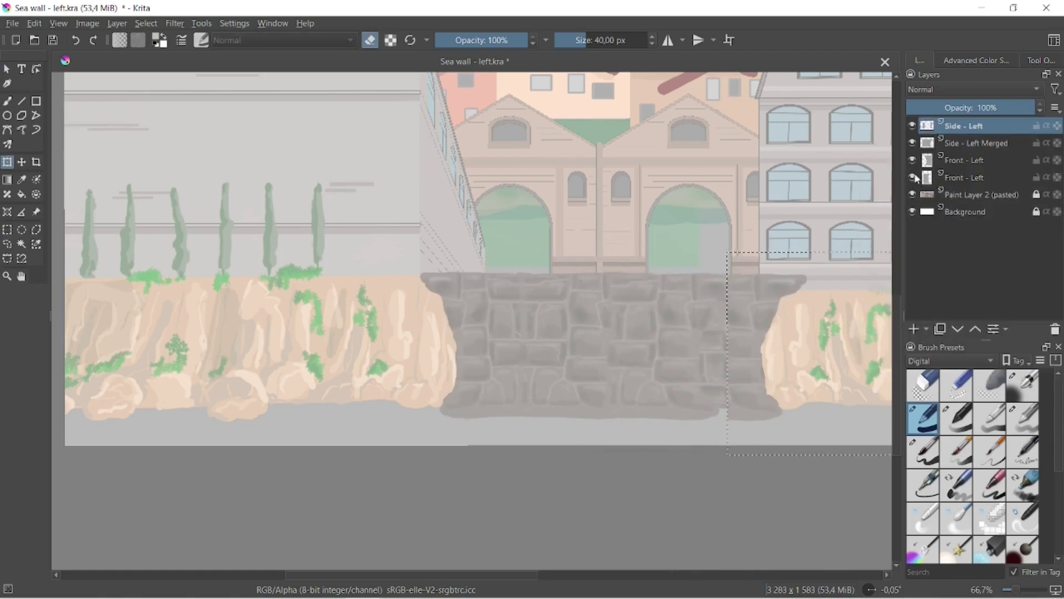
Rename the right cliff's wall layer to Front - Right.
left_click(981, 178)
double_click(969, 177)
left_click_drag(945, 178, 993, 178)
type("Right")
Nudge the Side - Left piece closer to the rest of the side wall and merge it with Side - Left Merged.
left_click(967, 126)
left_click_drag(809, 314, 798, 314)
left_click(969, 143, "shift")
right_click(967, 142)
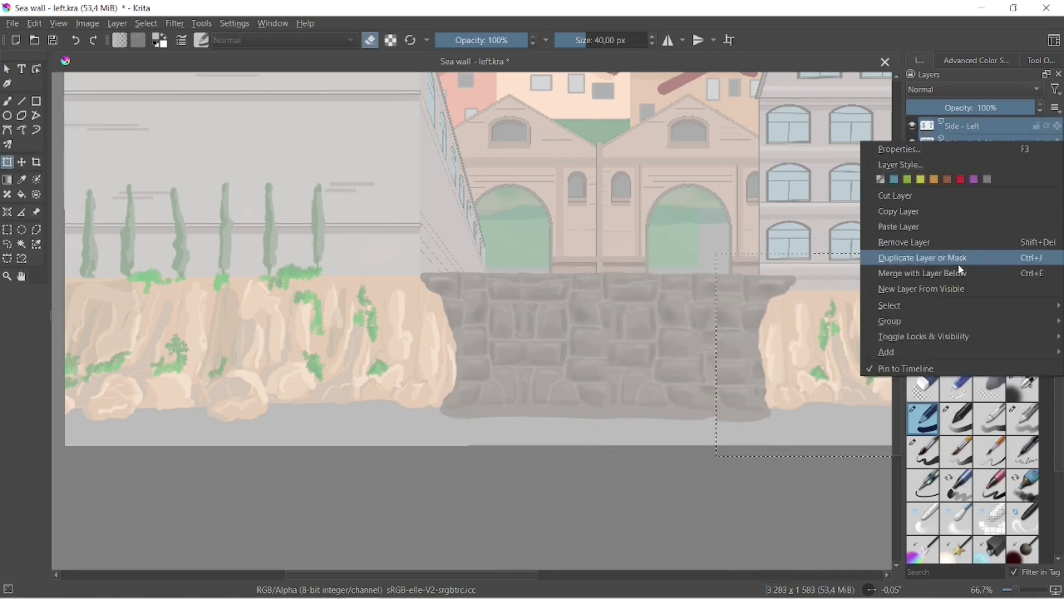
left_click(951, 274)
Clear the selection and move the merged side wall up above the gap between the two front walls.
left_click(7, 69)
left_click(7, 101)
left_click(981, 178)
left_click(146, 23)
left_click(192, 53)
left_click(978, 126)
left_click(7, 162)
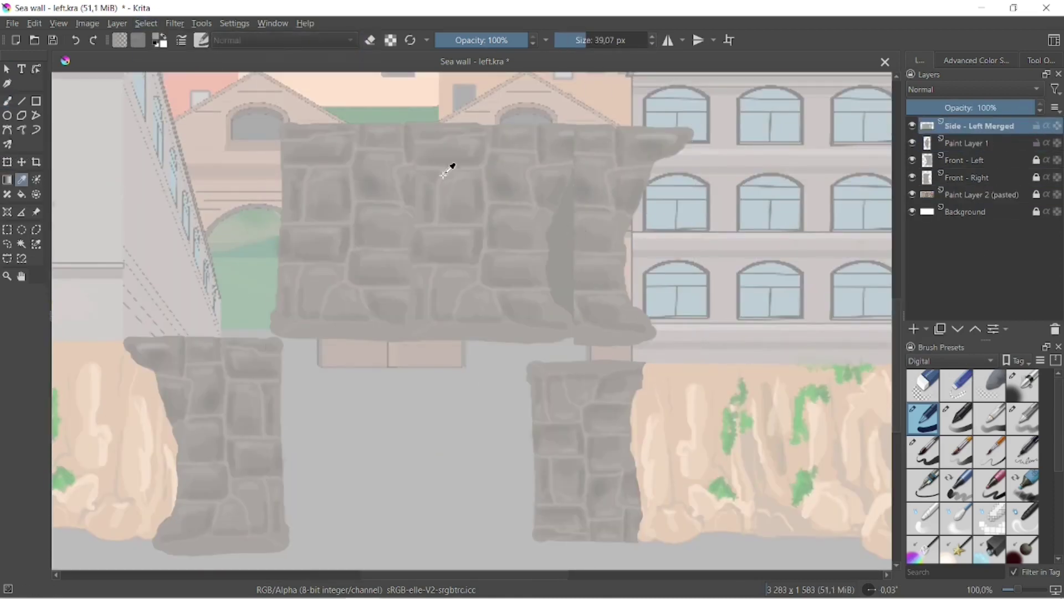
Paint darker outlines and shading over the side wall's stones with the Basic-2 Opacity brush at 20% opacity and 13,51 px.
key("b")
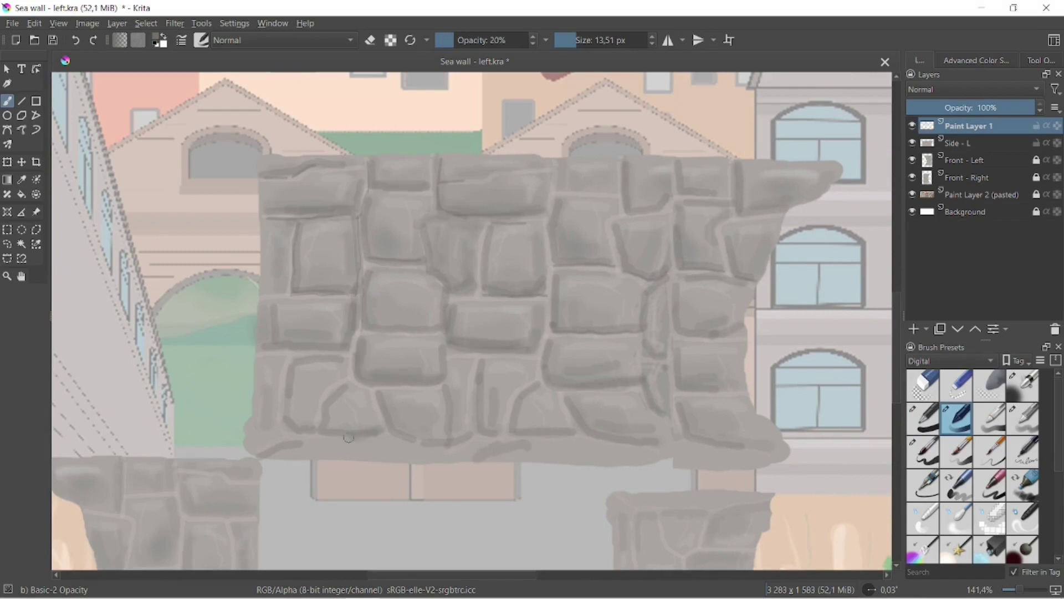
key("ctrl+z")
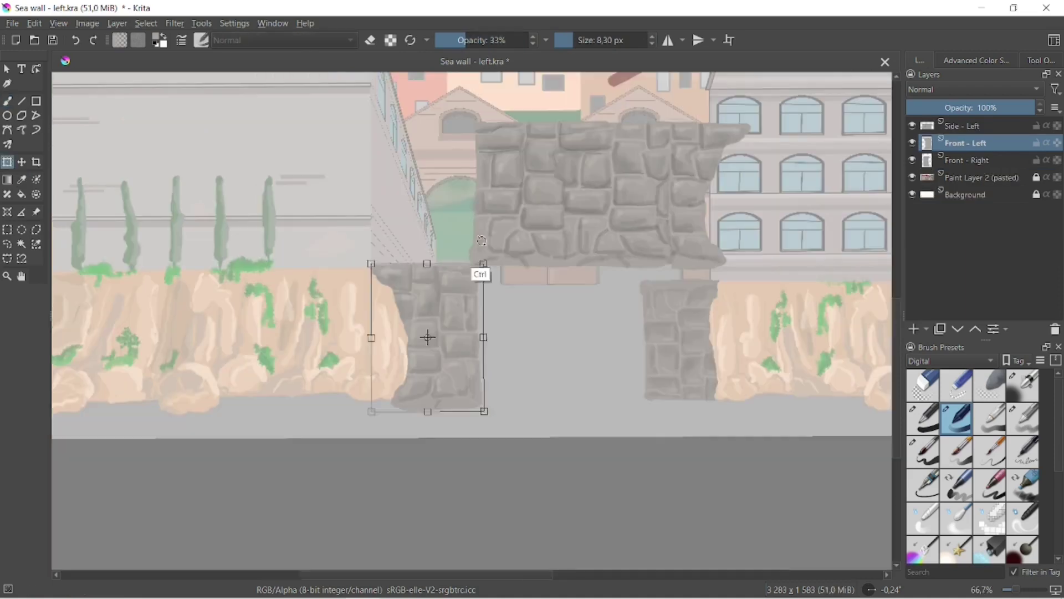
Place a copy of the Front - Left wall over the right front wall and merge it into the Front - Right layer.
left_click_drag(427, 332, 675, 333)
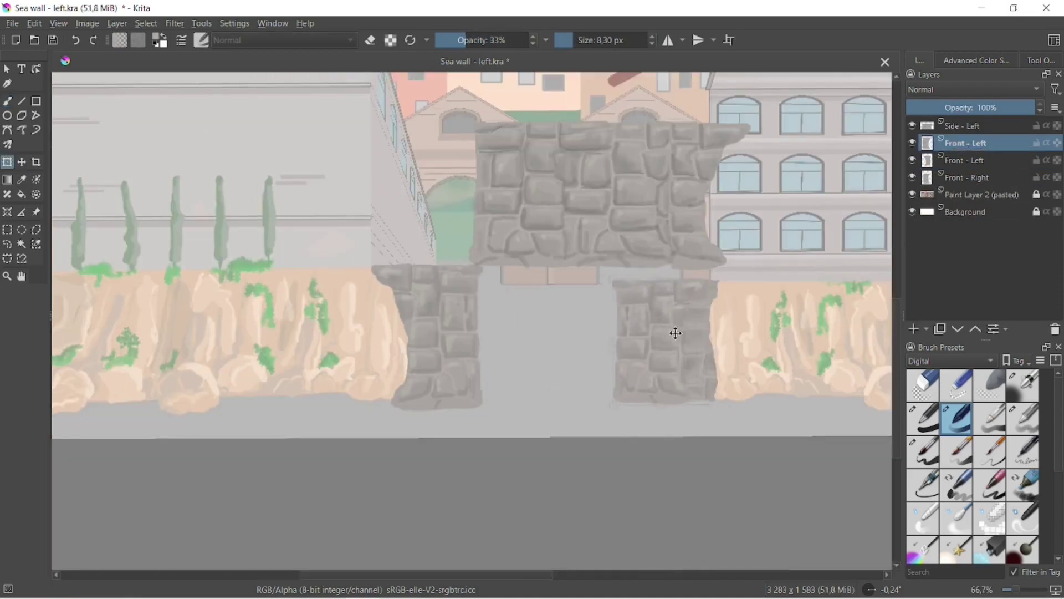
scroll(738, 301, "up", 2)
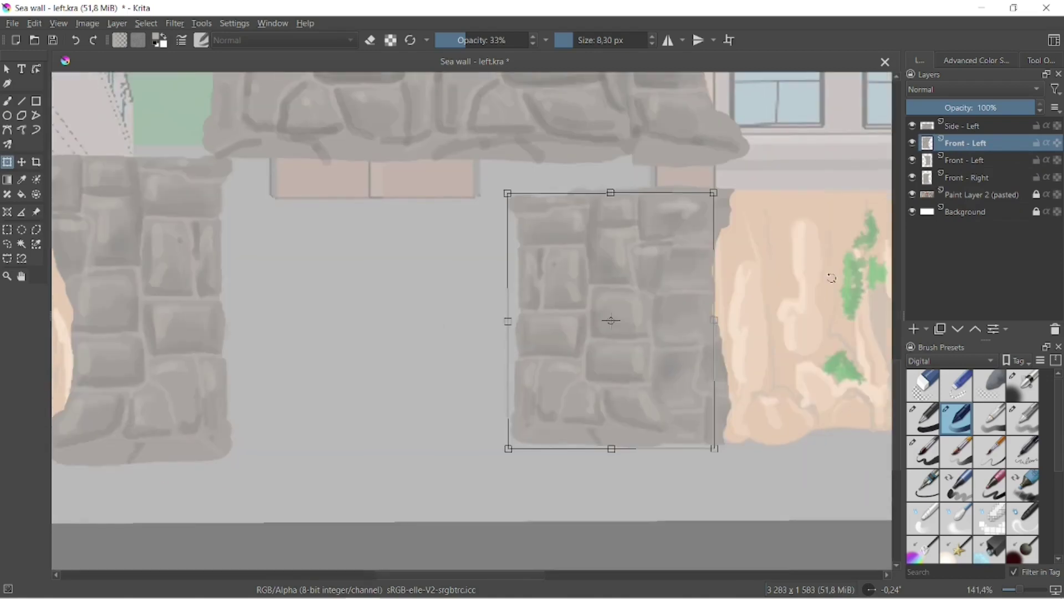
left_click(956, 331)
left_click(970, 177, "ctrl")
key("ctrl+e")
Paint darker outlines on the right front wall's stones with Basic-2 Opacity at 53% and 8,30 px, and lock the layer.
left_click(7, 100)
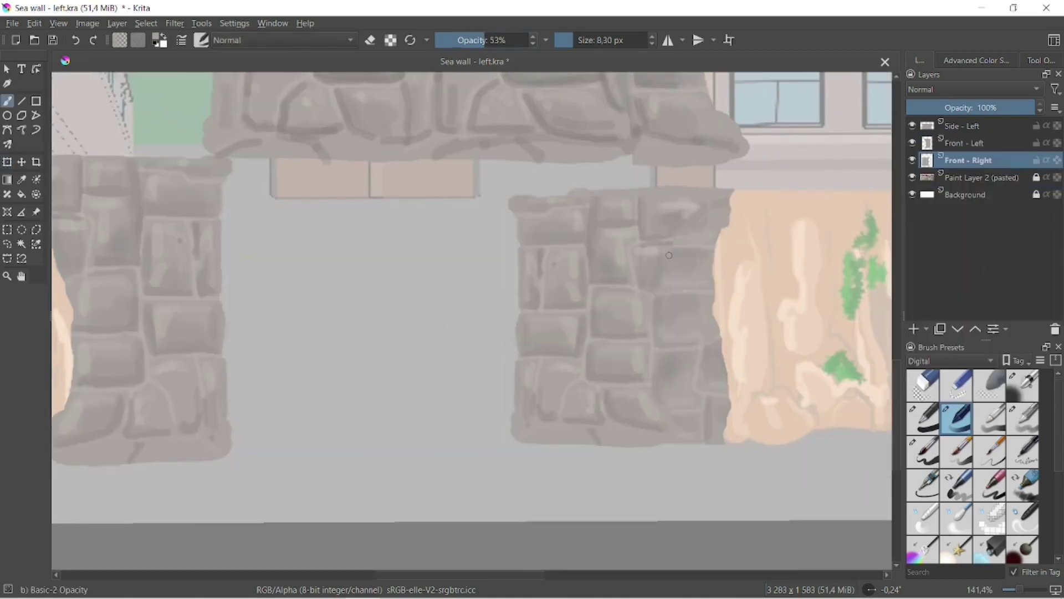
left_click(485, 40)
left_click_drag(715, 216, 648, 241)
left_click_drag(705, 287, 647, 283)
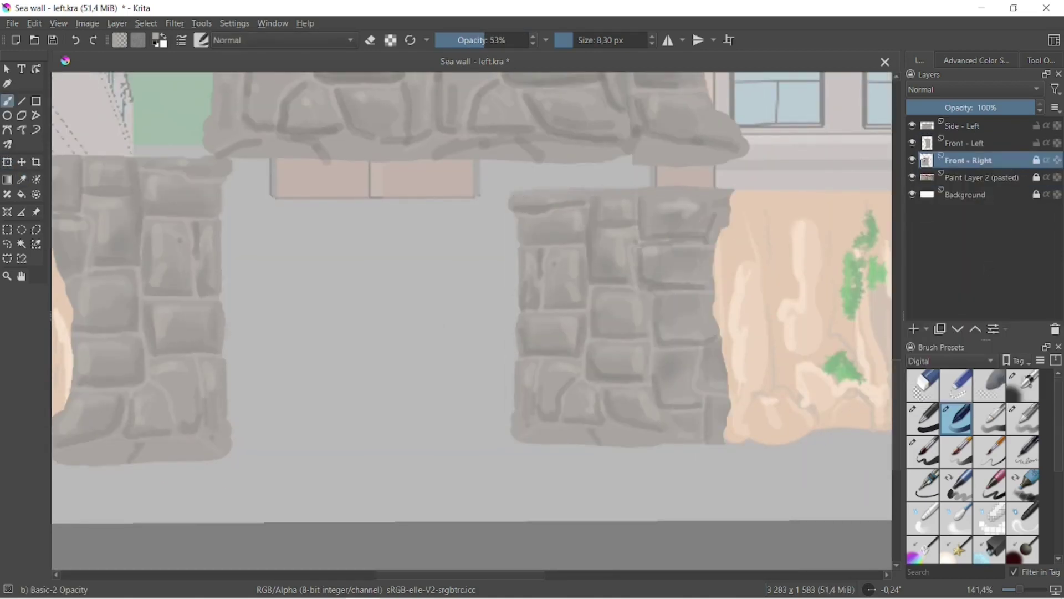
Lock the Front - Left layer, then duplicate the Side - Left wall and move the copy right to extend the wall.
key("minus")
key("minus")
left_click(7, 162)
left_click(964, 126)
key("ctrl+j")
left_click_drag(481, 155, 705, 155)
Erase the overlap between the two side wall sections with a 57,93 px eraser and merge the copy down.
left_click(7, 101)
left_click(370, 40)
left_click(590, 40)
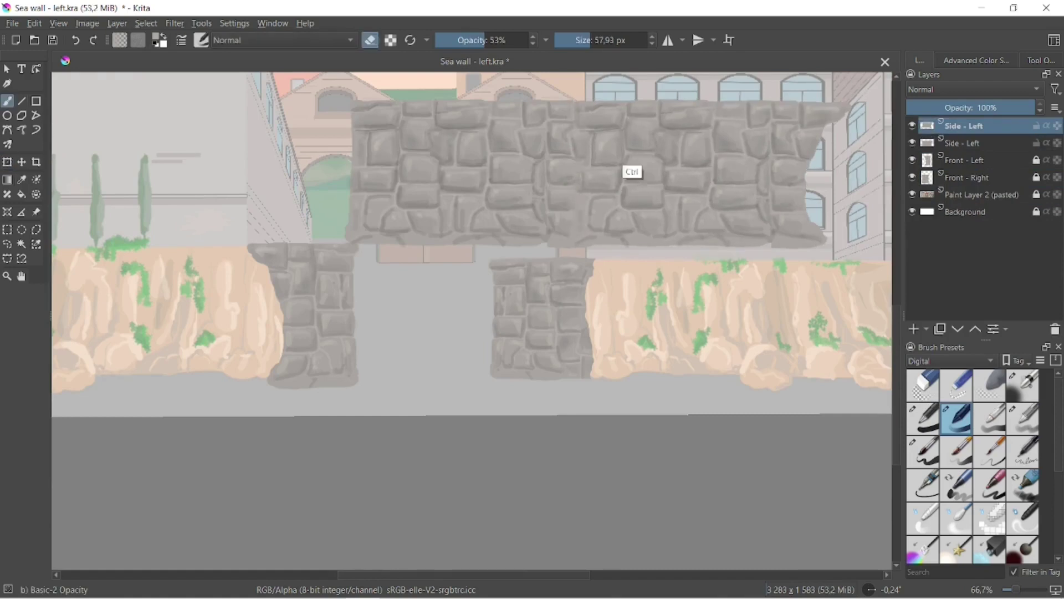
key("ctrl+e")
Paint over the seam in the merged side wall with the Basic-2 Opacity brush at 59% opacity and 16,78 px.
key("1")
key("e")
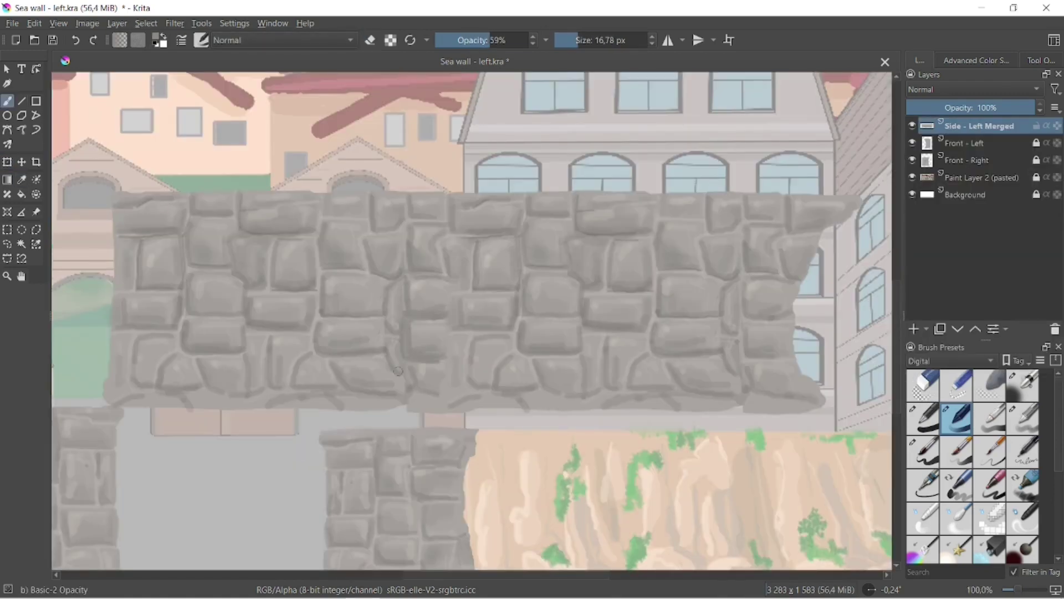
left_click_drag(510, 333, 506, 353)
left_click_drag(601, 333, 605, 353)
key("minus")
key("minus")
key("1")
mouse_move(400, 326)
left_mouse_down()
mouse_move(390, 351)
mouse_move(397, 382)
left_mouse_up()
Duplicate the Side - Left Merged wall and position the copy further right, aligned with the existing stones.
key("minus")
key("minus")
left_click(7, 161)
key("ctrl+j")
left_click_drag(259, 277, 589, 277)
key("minus")
mouse_move(405, 256)
left_mouse_down()
mouse_move(637, 282)
mouse_move(384, 255)
left_mouse_up()
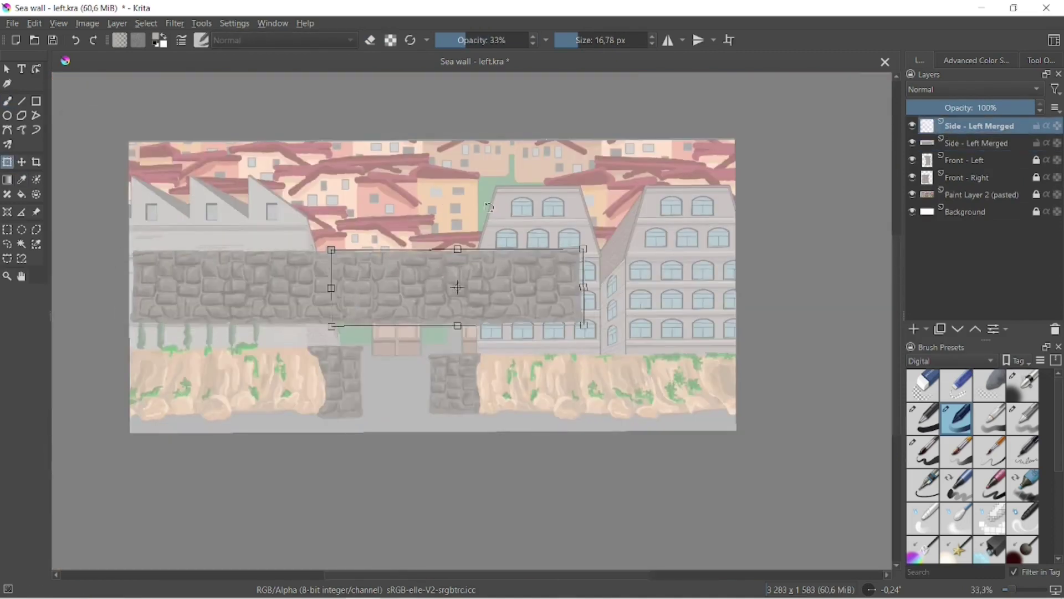
Add another side wall copy at the right end, merge all the copies and rename the layer Side - Left.
key("ctrl+j")
left_click_drag(510, 282, 753, 285)
key("ctrl+e")
key("ctrl+e")
double_click(979, 126)
type("Side - Left")
Trim the right end of the Side - Left wall around its stones, erasing with Basic-1 at 100% opacity and 8,30 px.
left_click(370, 40)
key("b")
key("1")
left_click_drag(723, 321, 158, 394)
left_click(527, 39)
mouse_move(614, 182)
left_mouse_down()
mouse_move(645, 186)
mouse_move(633, 130)
mouse_move(617, 196)
mouse_move(633, 256)
left_mouse_up()
left_click(923, 419)
left_click(371, 40)
left_click(583, 40)
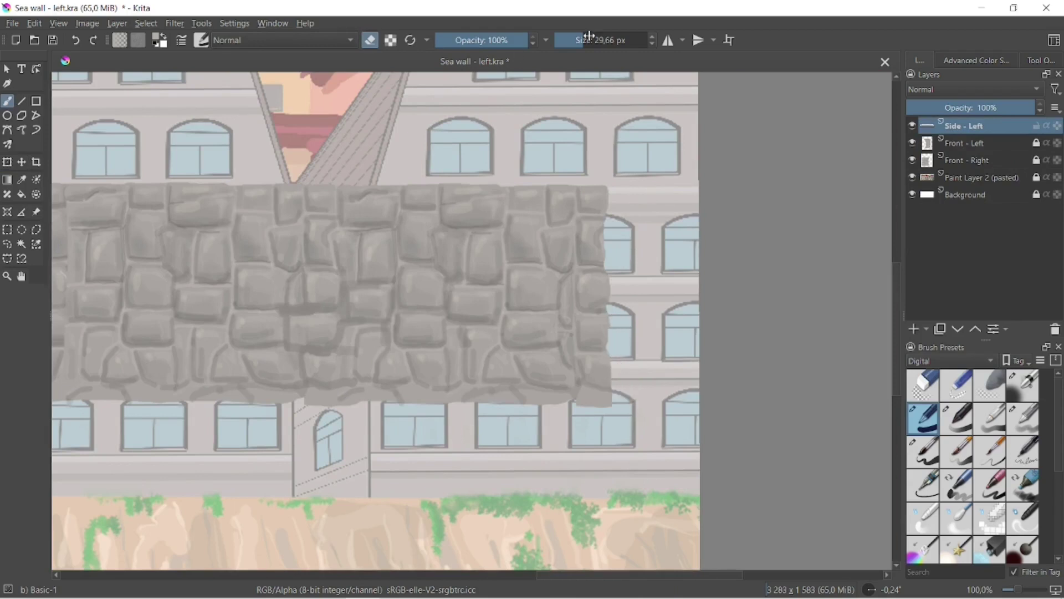
scroll(589, 302, "up", 1)
left_click(572, 40)
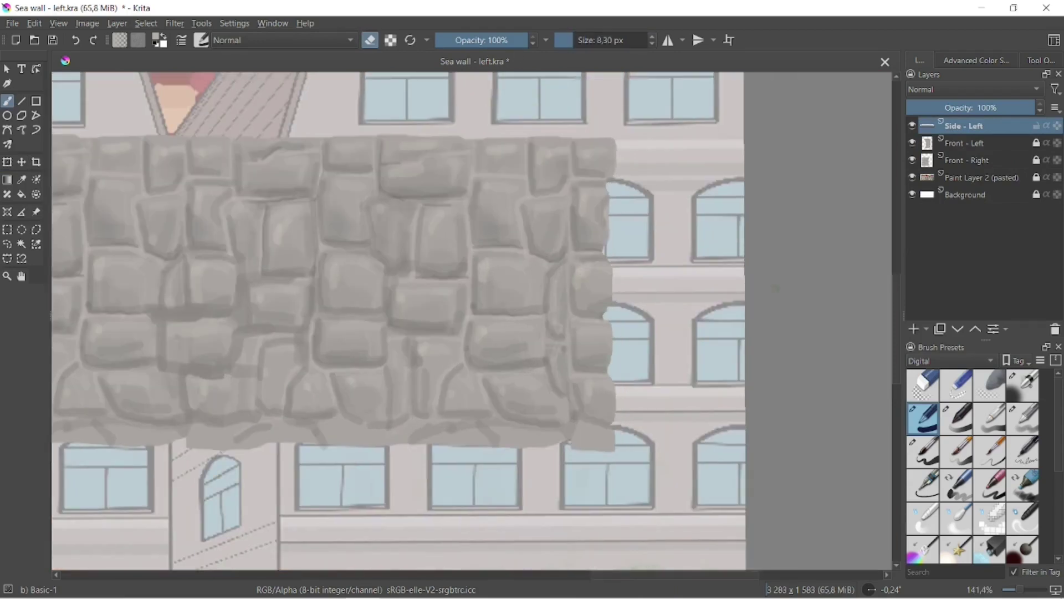
Stretch the Side - Left wall to the canvas's right edge and move it up above the front walls.
scroll(574, 320, "down", 5)
key("ctrl+t")
left_click_drag(580, 312, 611, 311)
left_click_drag(500, 313, 500, 260)
Duplicate the long wall as a layer named Side - Right and place it just below the Side - Left wall.
key("ctrl+j")
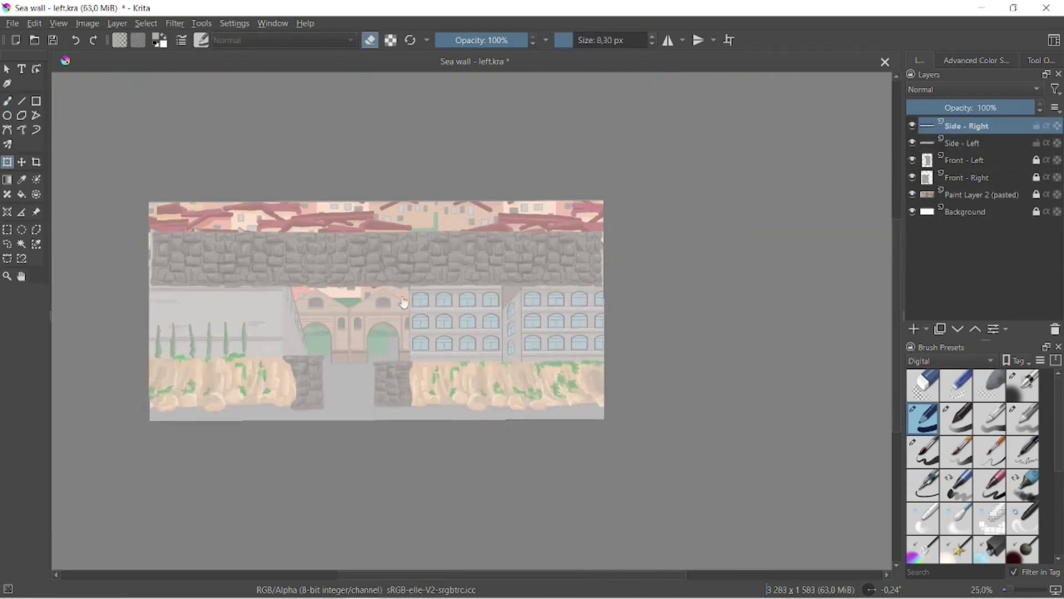
left_click_drag(403, 302, 383, 408)
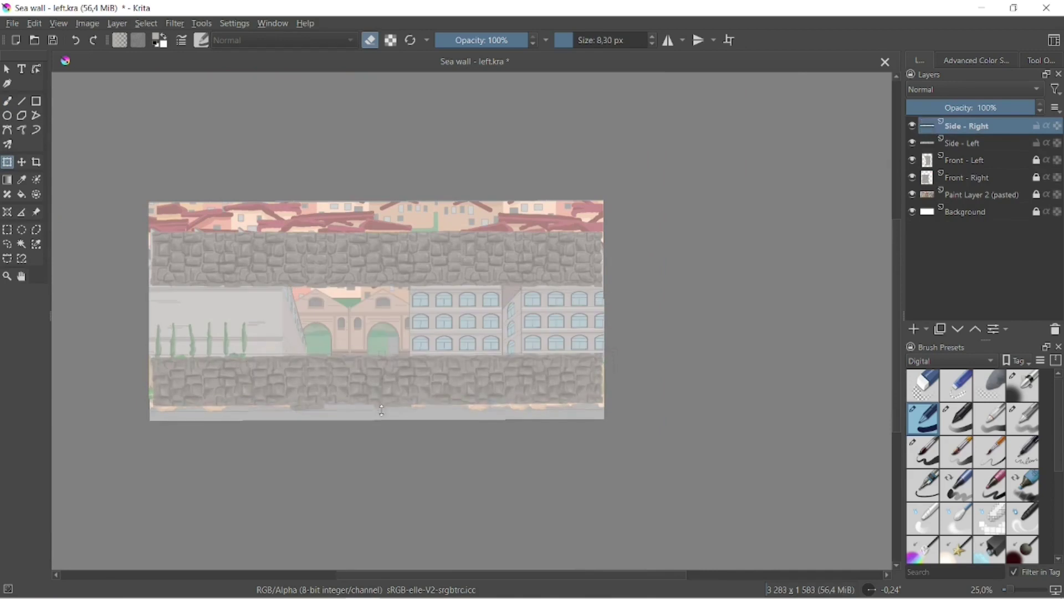
left_click_drag(407, 368, 433, 306)
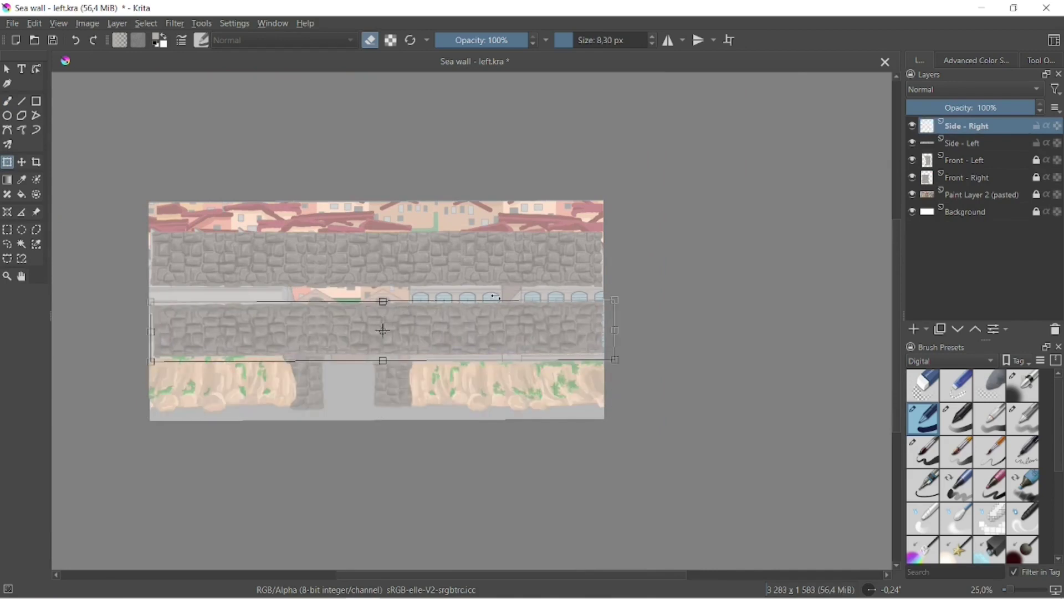
Lock the Side - Right and Side - Left layers and hide the Paint Layer 2 (pasted) reference.
key("plus")
key("plus")
key("plus")
key("minus")
key("minus")
key("minus")
key("minus")
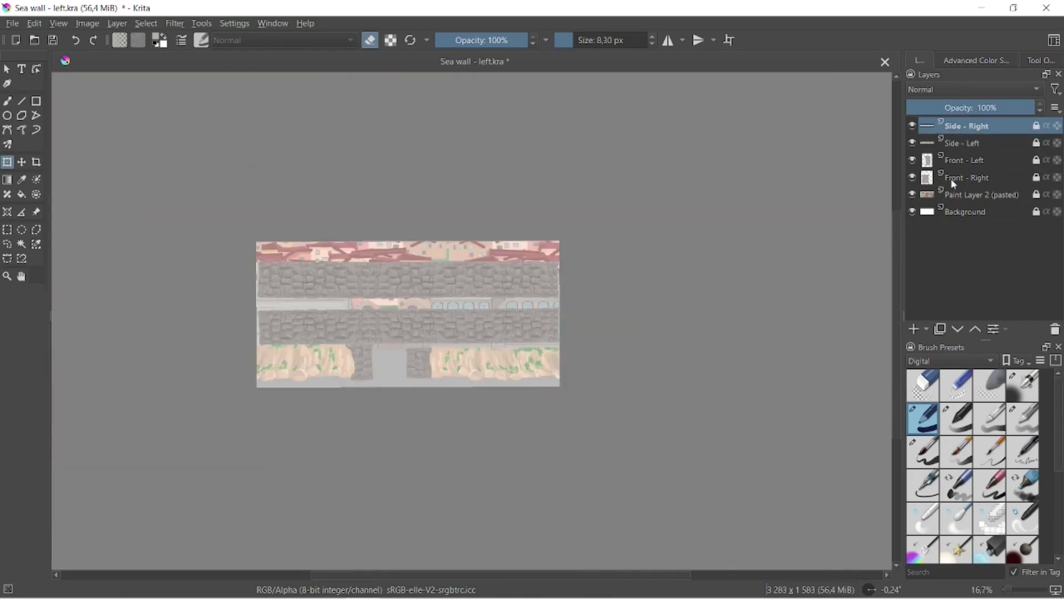
left_click(913, 195)
key("plus")
key("plus")
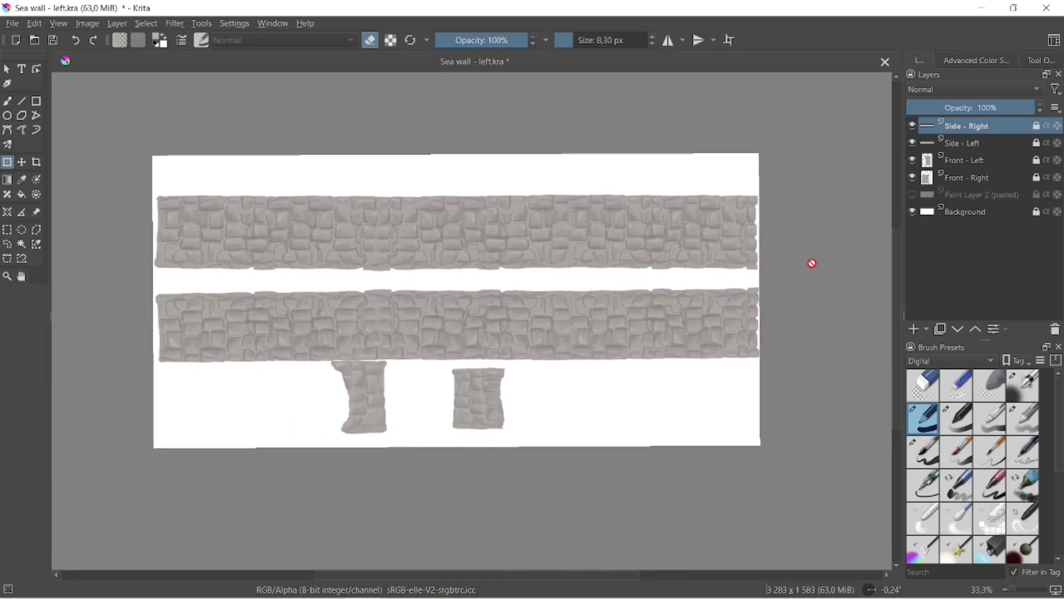
key("plus")
key("minus")
Unlock Side - Left and erase a straight line along its wall's top edge with the Line tool at 11,58 px.
left_click(21, 101)
left_click(1022, 146)
left_click(1036, 143)
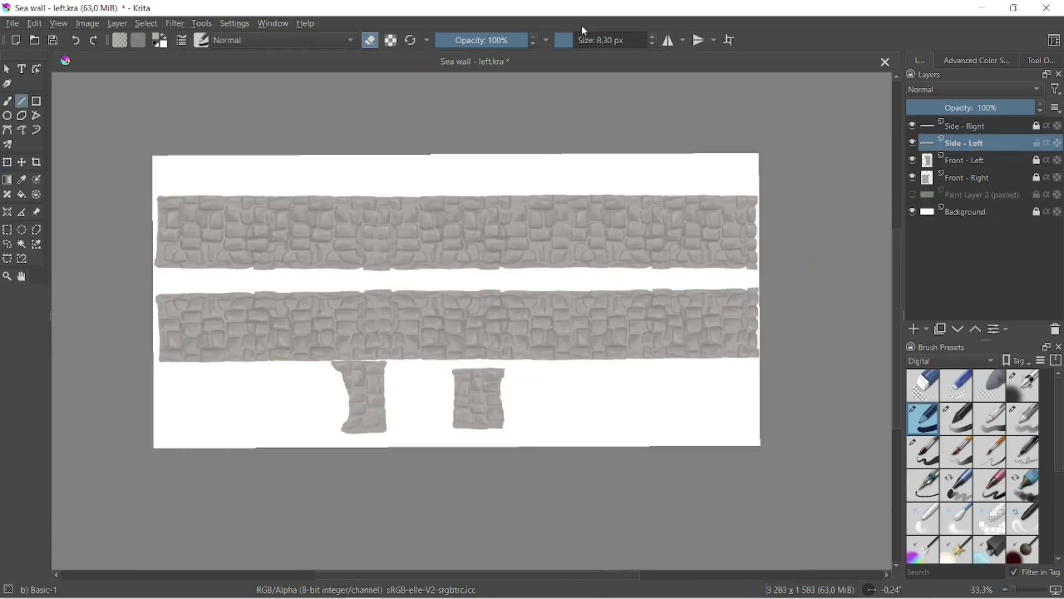
left_click(602, 40)
left_click_drag(164, 186, 801, 190)
key("ctrl+z")
left_click(575, 40)
left_click_drag(151, 195, 776, 194)
left_click(912, 126)
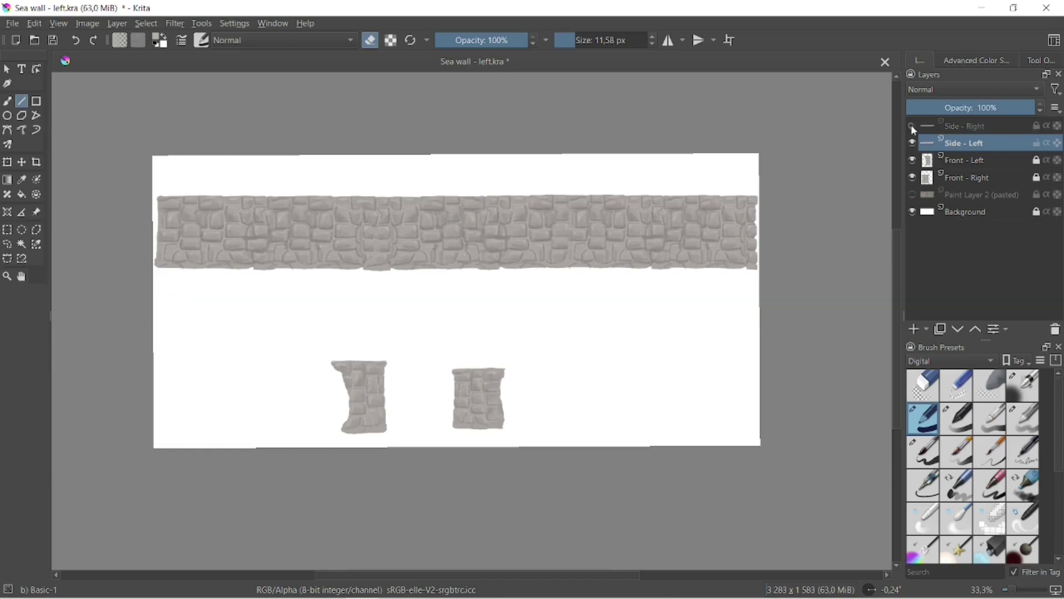
left_click(912, 126)
left_click(912, 142)
left_click(912, 143)
Lock Side - Left, unlock Side - Right and straighten the top edge of its wall by erasing along a line.
left_click(1037, 143)
left_click(1036, 127)
left_click_drag(765, 289, 226, 292)
left_click_drag(151, 295, 764, 290)
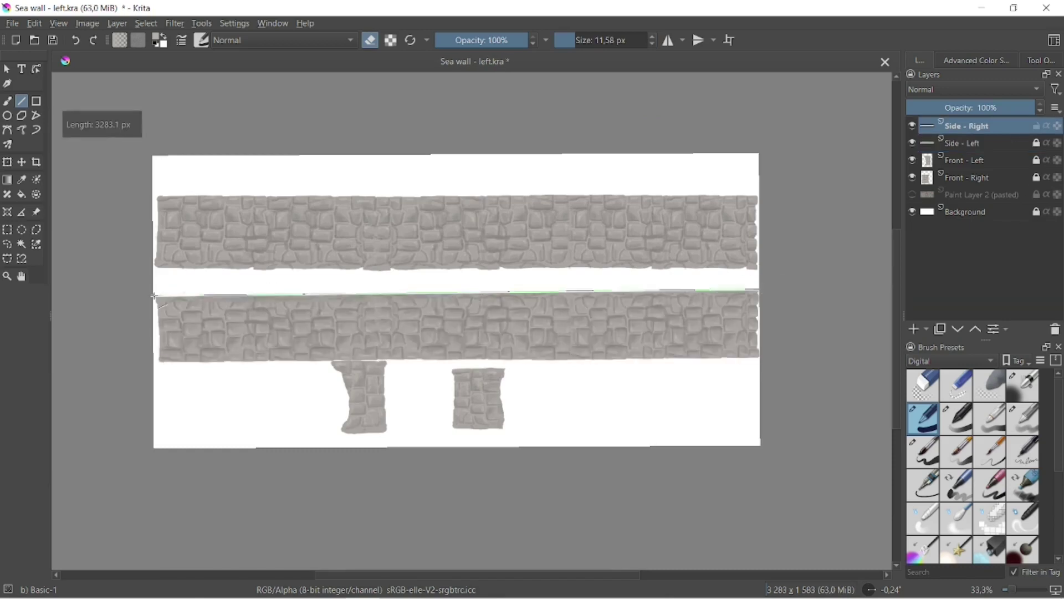
left_click(1036, 127)
Erase another line along the top edge of the Side - Left wall and lock its layer again.
left_click(1025, 145)
left_click(1036, 144)
left_click_drag(165, 192, 709, 158)
left_click(1035, 144)
Unlock Front - Left, move its wall slightly left and down away from the side wall, and lock the layer again.
left_click(1035, 160)
left_click(7, 162)
left_click_drag(372, 380, 349, 389)
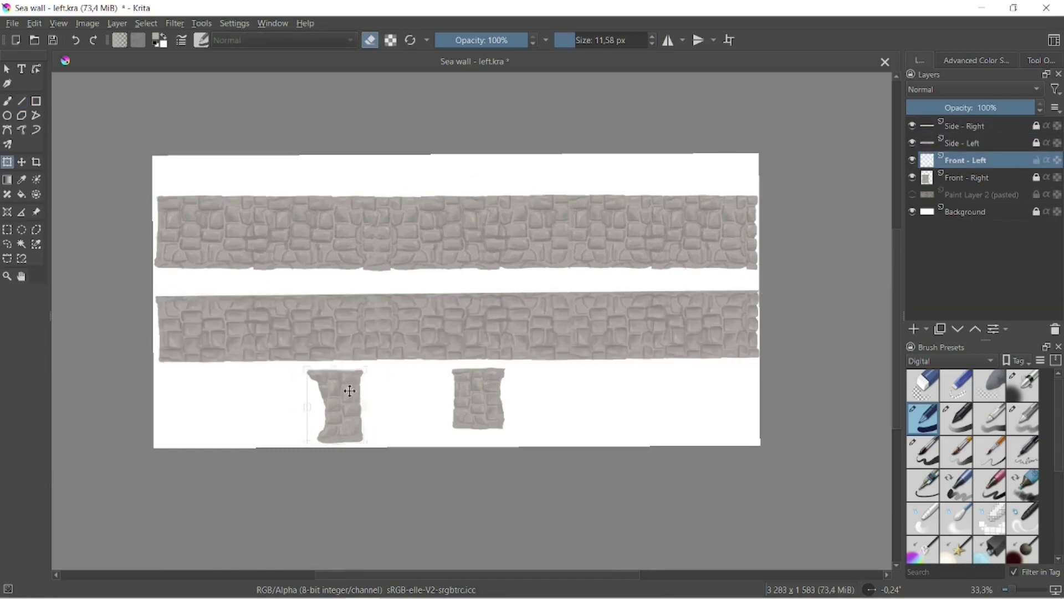
scroll(534, 366, "up", 2)
left_click_drag(534, 366, 652, 352)
scroll(498, 300, "down", 3)
left_click(1036, 161)
Move the Side - Left layer above Side - Right and save the document.
left_click_drag(964, 143, 964, 120)
left_click(12, 23)
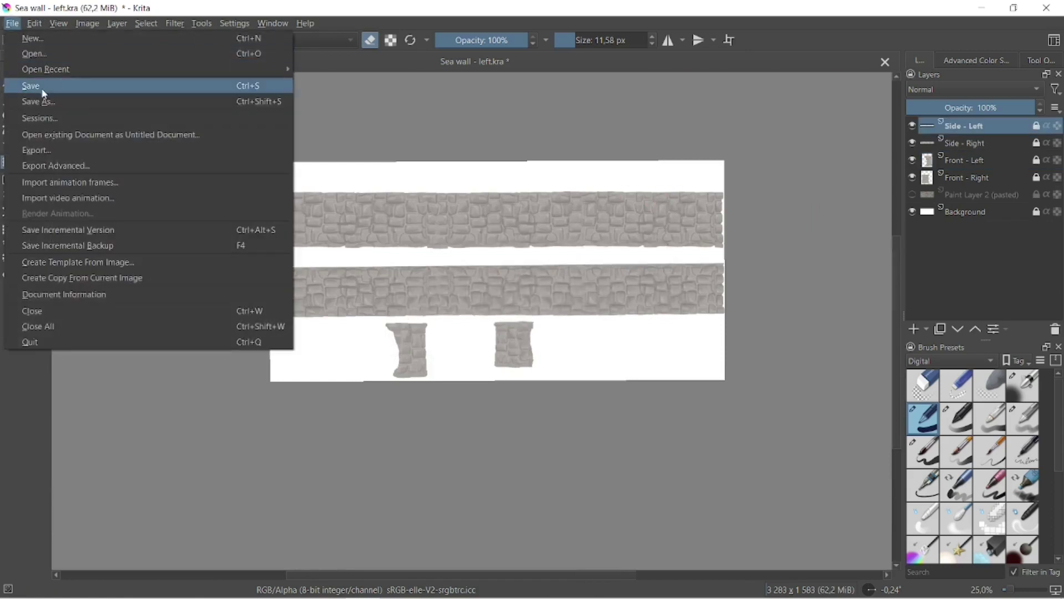
left_click(39, 85)
Crop the canvas tightly around the upper side wall to 3283 × 454 px.
left_click(36, 162)
left_click_drag(272, 188, 726, 250)
key("Return")
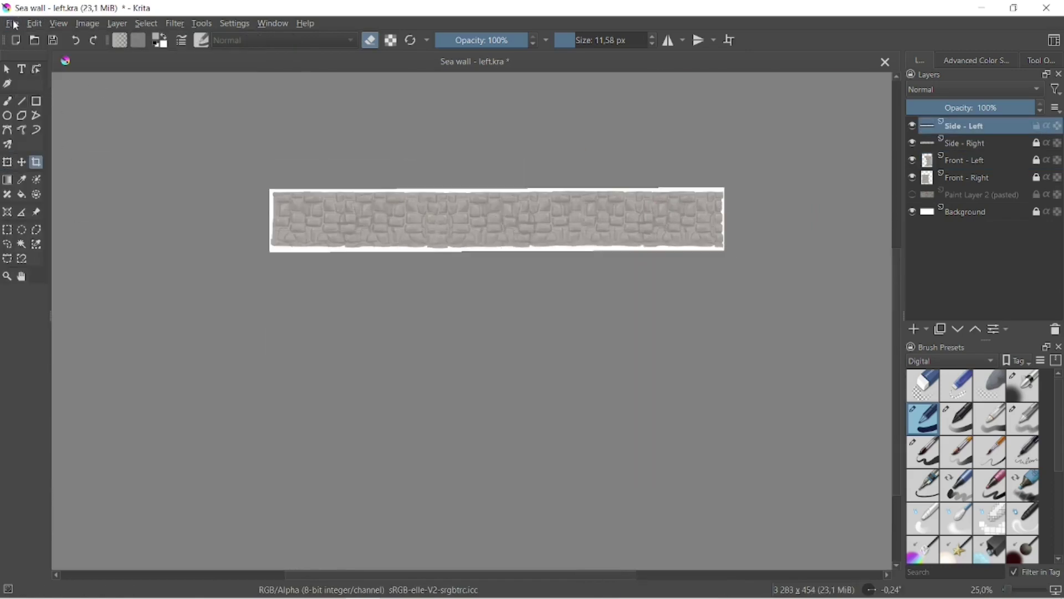
Save the cropped document as Sea wall - Left Side.kra in the Sea walls folder.
left_click(12, 23)
left_click(42, 103)
left_click(200, 252)
type("Side")
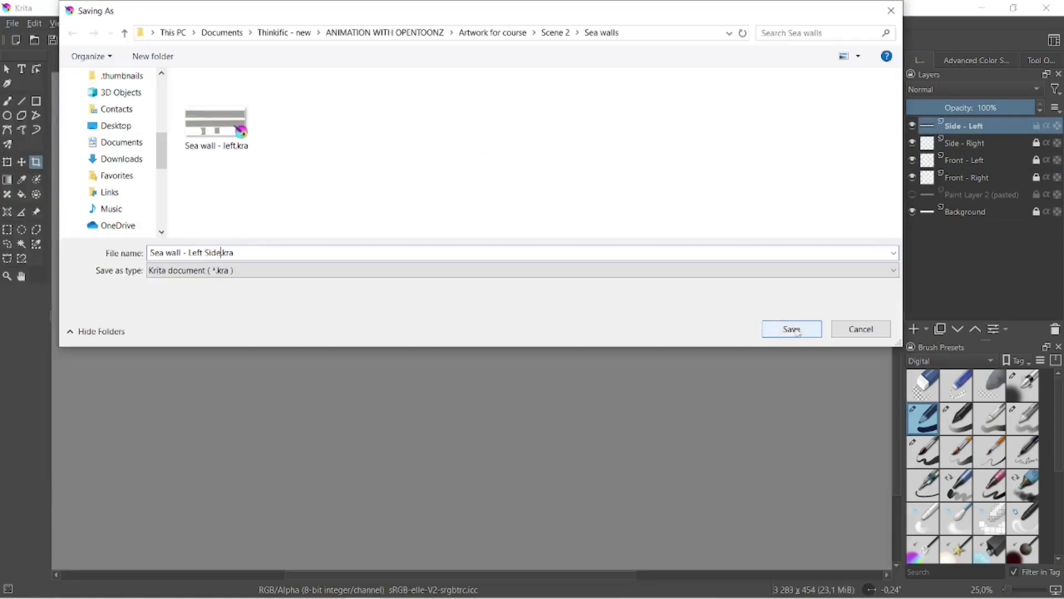
key("Return")
Export the left side wall as a PNG image to the Sea walls folder.
left_click(12, 24)
left_click(71, 155)
left_click(563, 509)
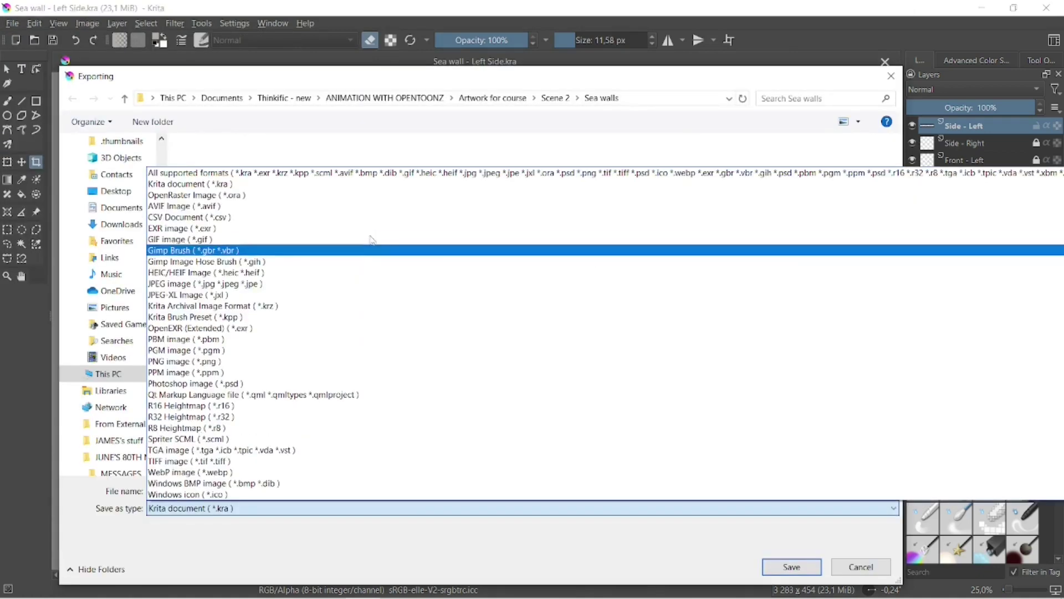
left_click(363, 365)
key("Return")
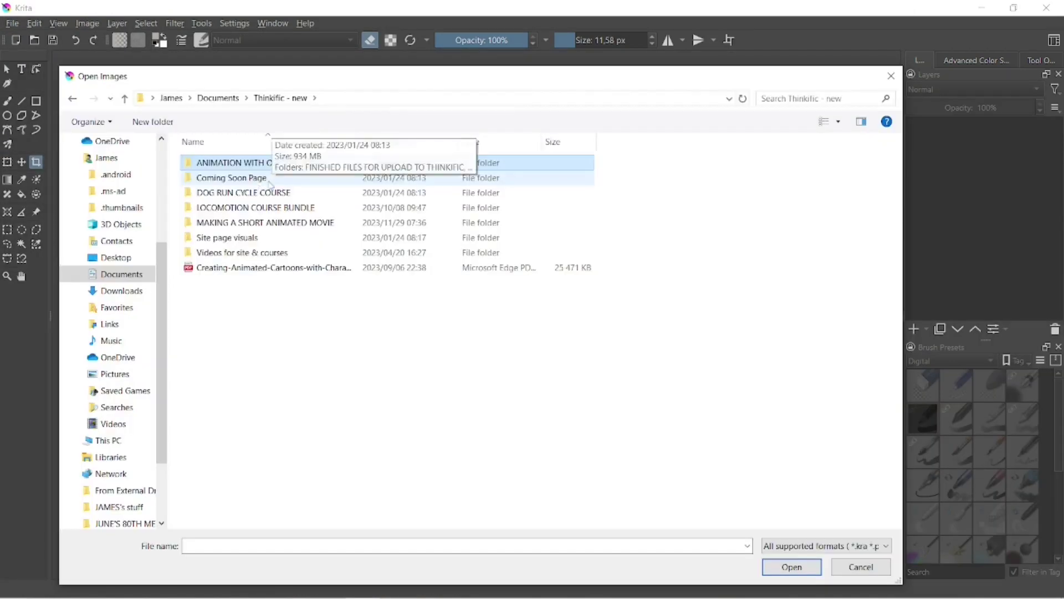
Reopen Sea wall - left.kra from the ANIMATION WITH OPENTOONZ course artwork folders.
double_click(261, 155)
double_click(237, 161)
double_click(237, 203)
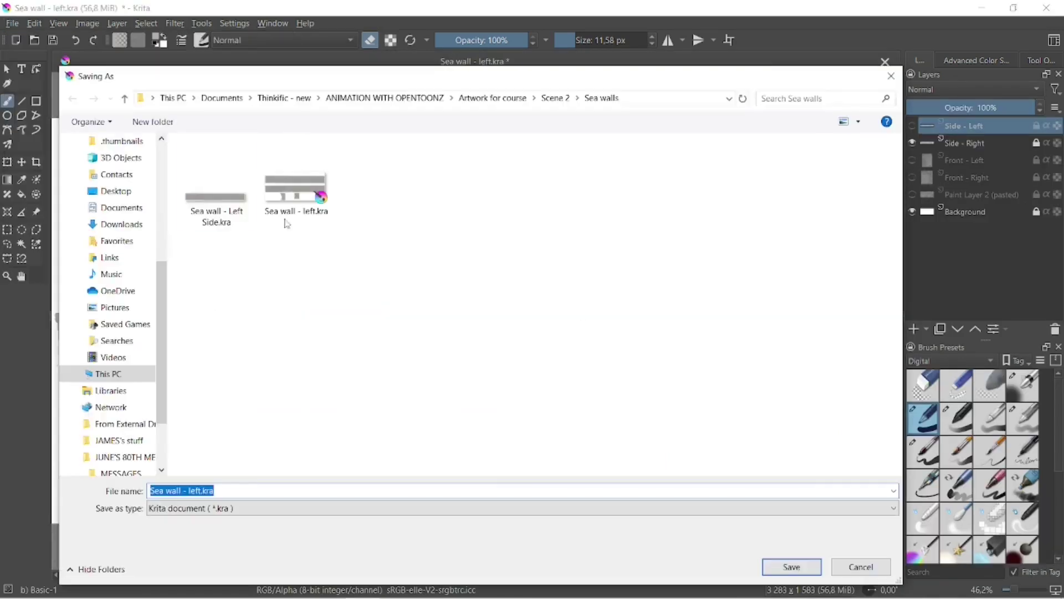
Save a version as Sea wall - Right Side.kra and crop it around the Side - Right wall.
key("Escape")
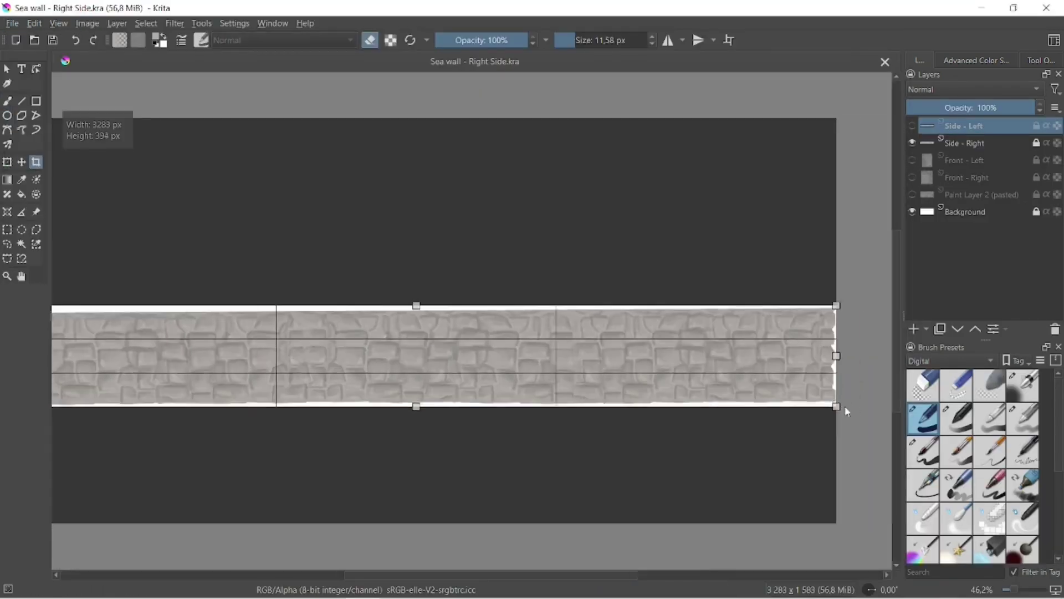
key("Return")
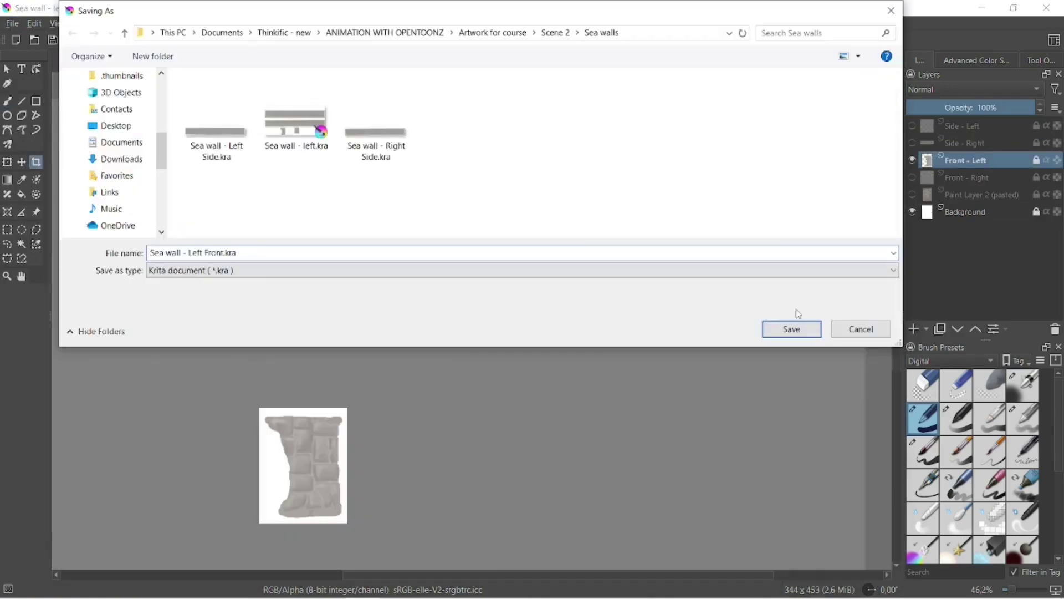
Save the cropped left front wall as Sea wall - Left Front.kra and export it as a PNG.
left_click(796, 327)
left_click(11, 22)
left_click(92, 147)
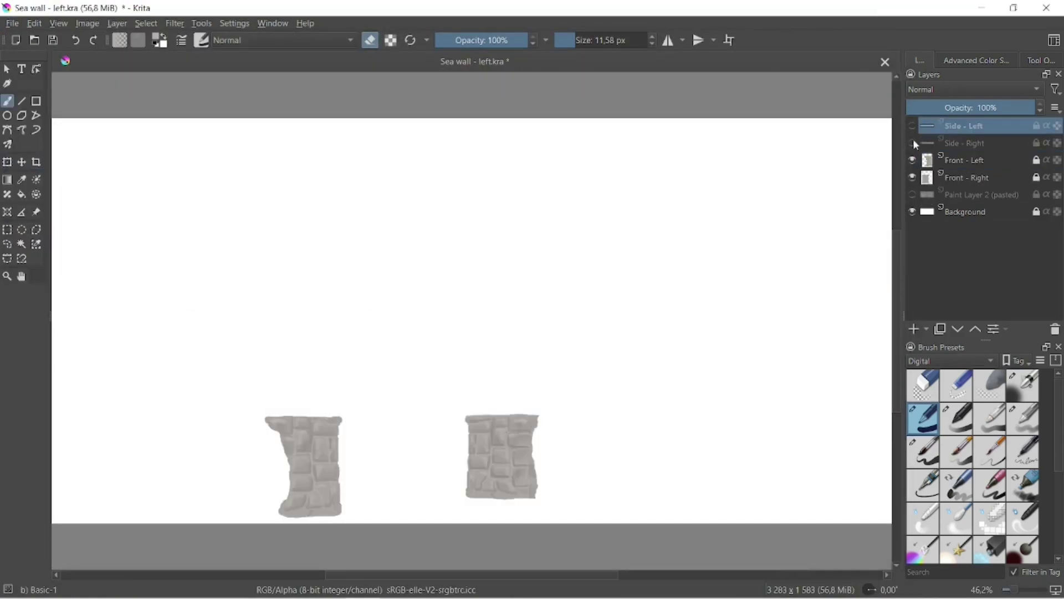
Isolate the Front - Right wall, save it as Sea wall - Right Front.kra and crop the canvas around it.
left_click(912, 160)
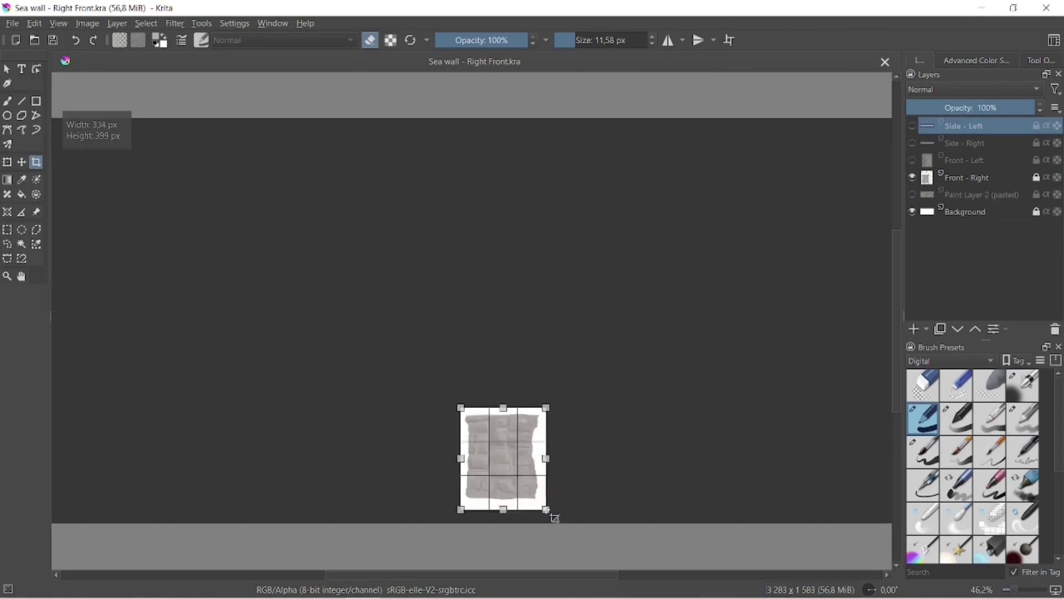
left_click(11, 23)
left_click(45, 167)
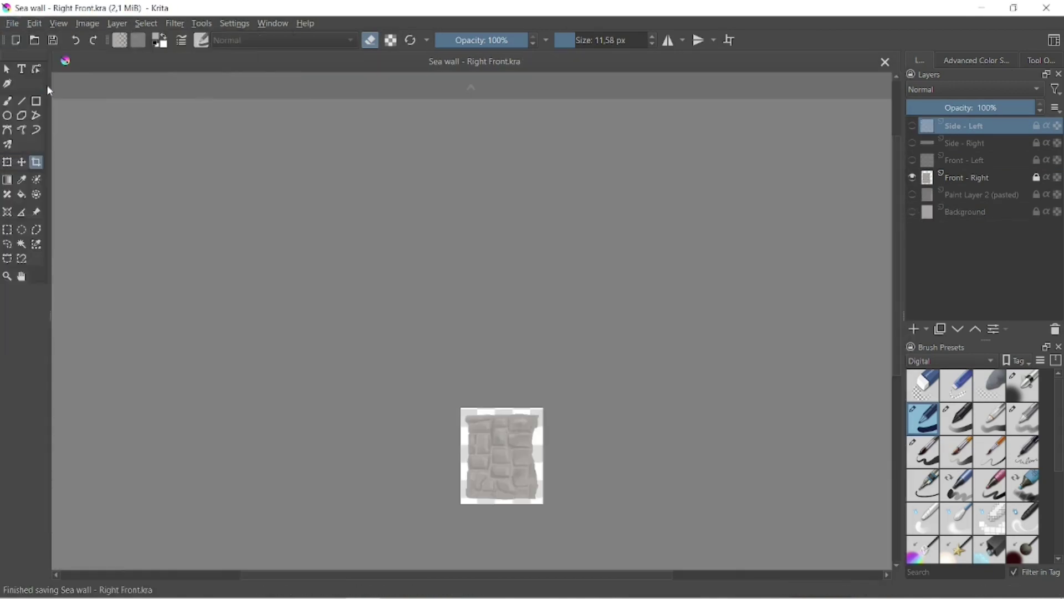
Export the right front wall as Sea wall - Right Front.png in the Sea walls folder.
left_click(11, 22)
left_click(85, 135)
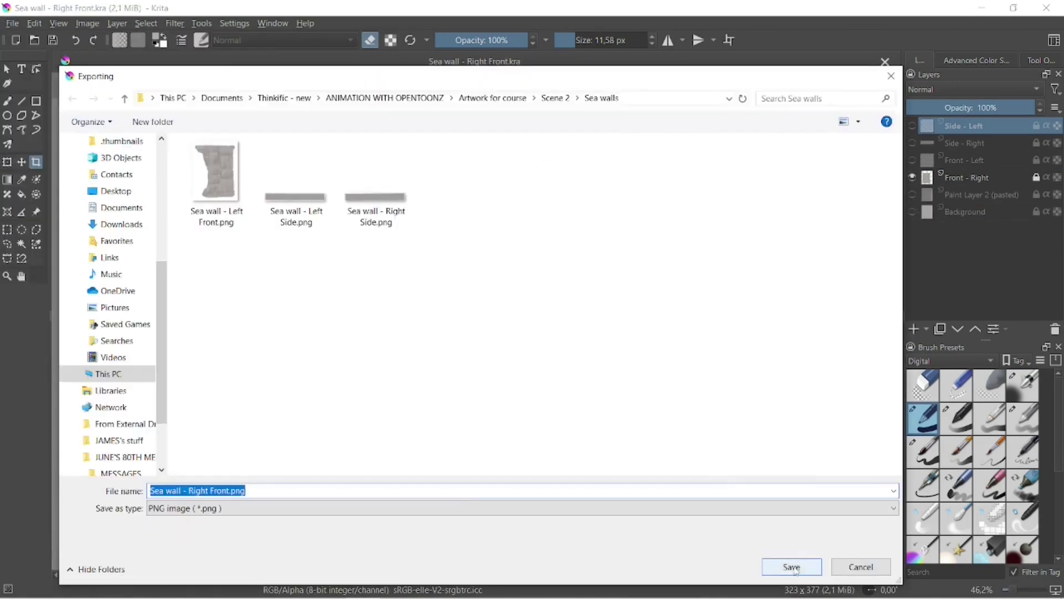
left_click(791, 567)
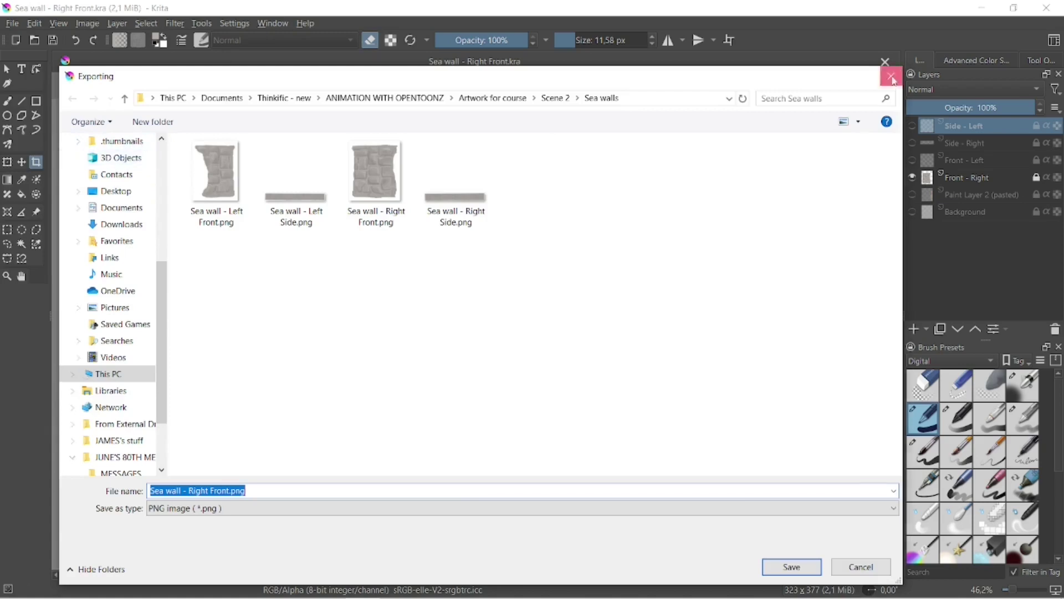
left_click(892, 78)
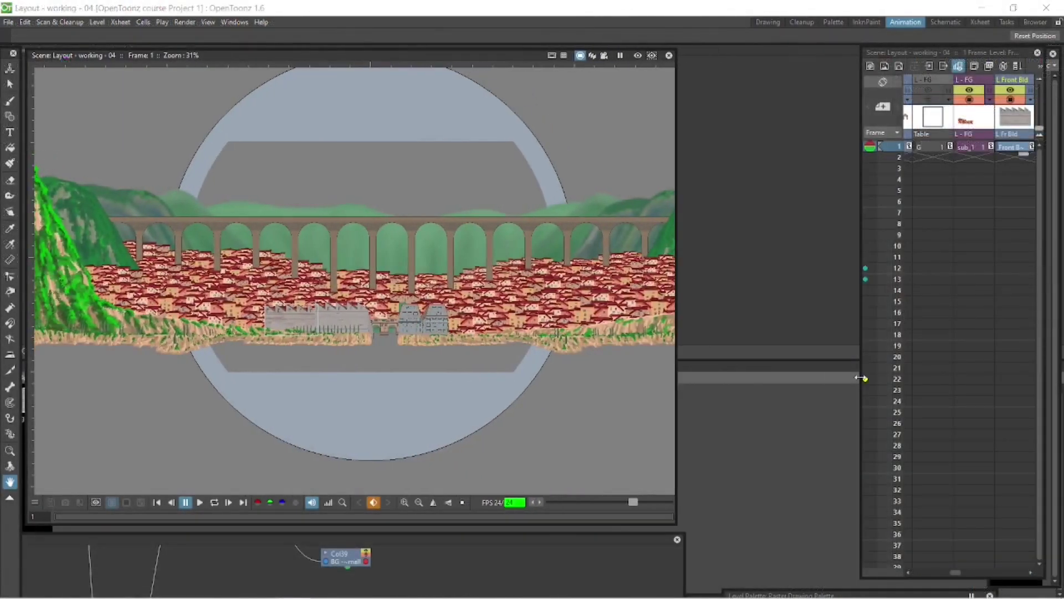
Switch to OpenToonz, widen the Xsheet and bring its last columns into view.
left_click_drag(861, 379, 687, 405)
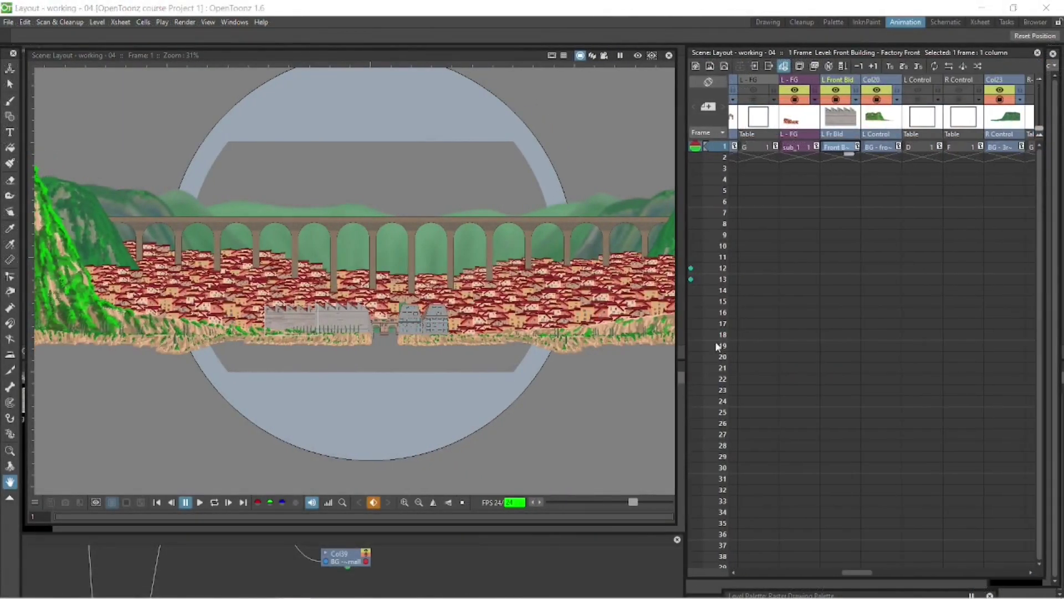
key("shift+space")
left_click_drag(438, 337, 438, 327)
left_click_drag(858, 572, 1014, 572)
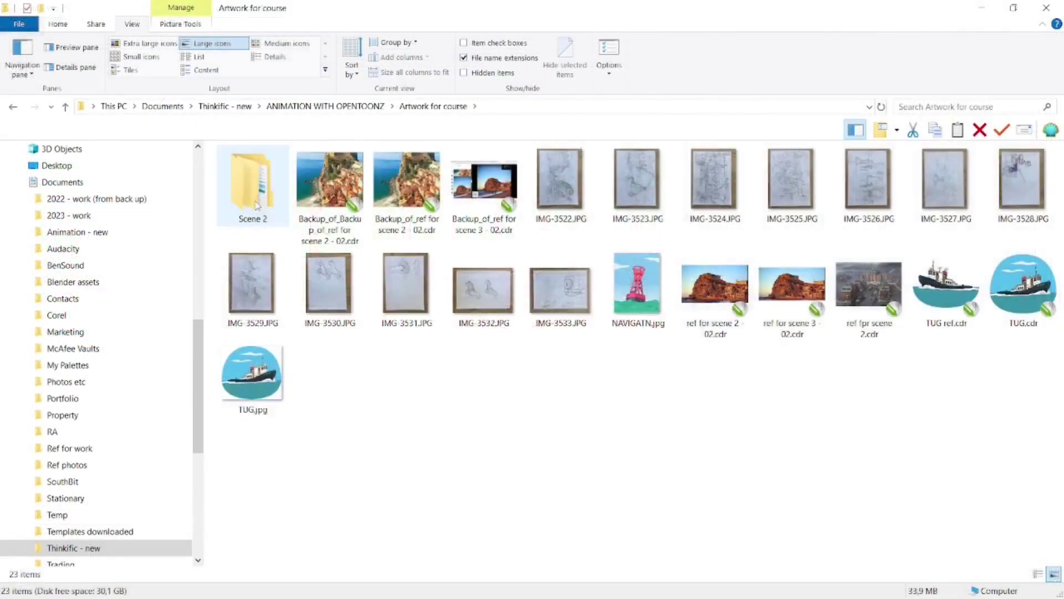
Copy the sea wall files Left Front.png, Left Side.kra, Left Side.png and Right Side.png from the artwork's Scene 2 > Sea walls folder.
double_click(251, 186)
double_click(260, 216)
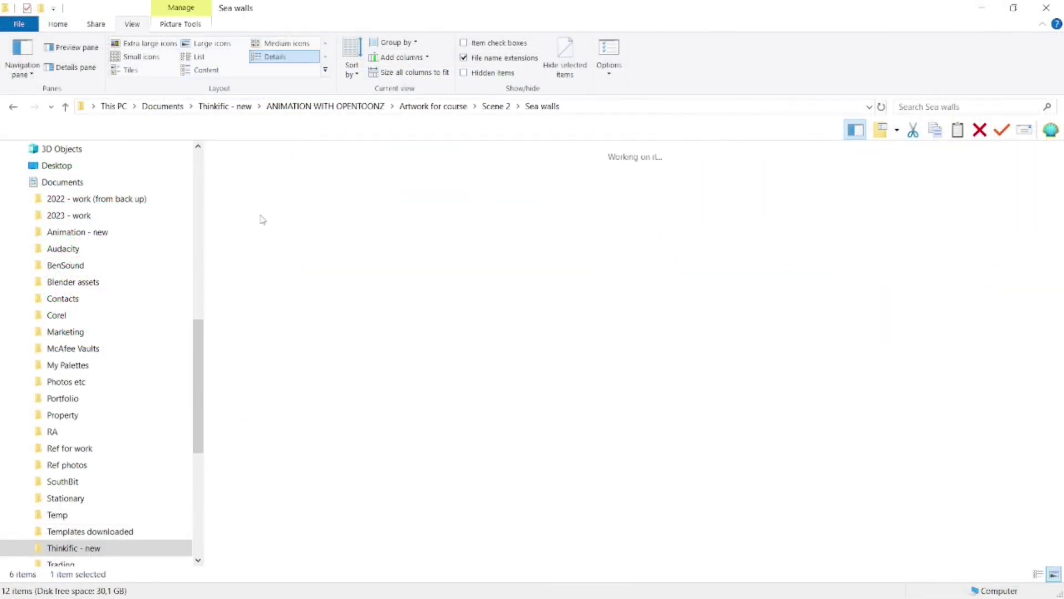
left_click(339, 188)
left_click(413, 213, "ctrl")
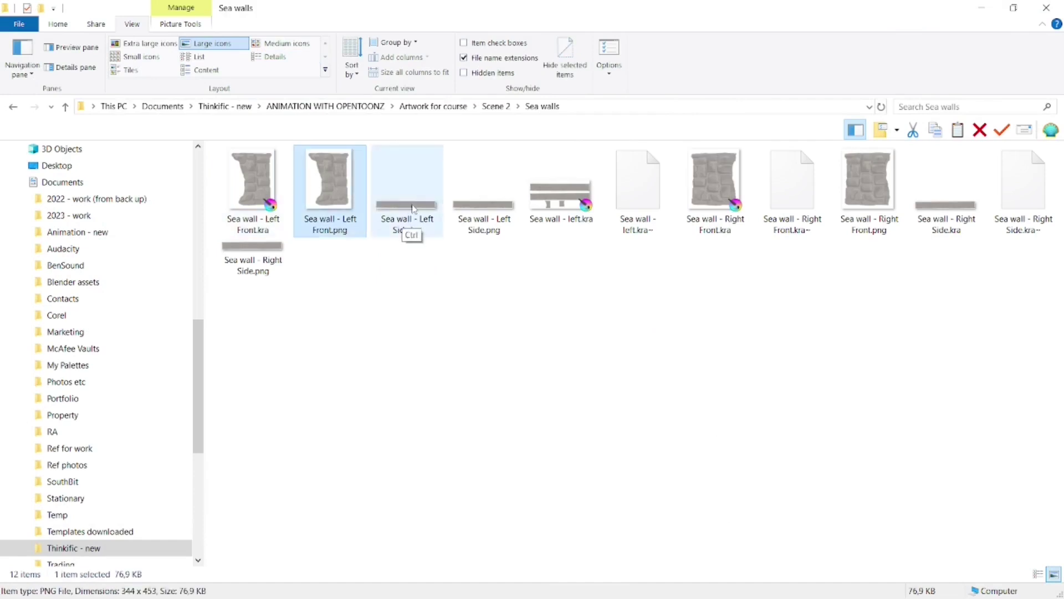
left_click(487, 219, "ctrl")
left_click(715, 188, "ctrl")
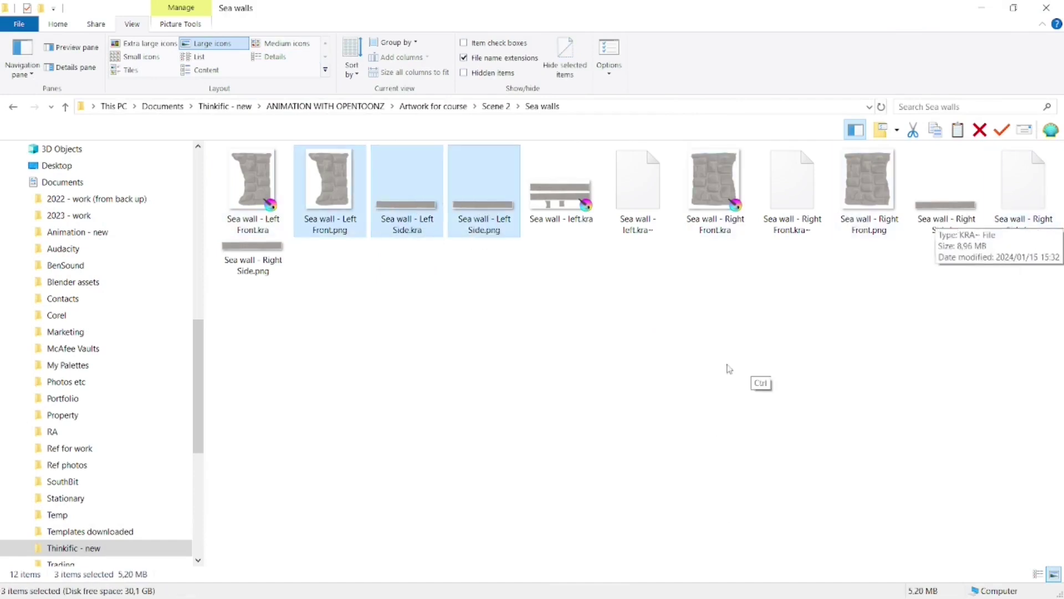
left_click(265, 253, "ctrl")
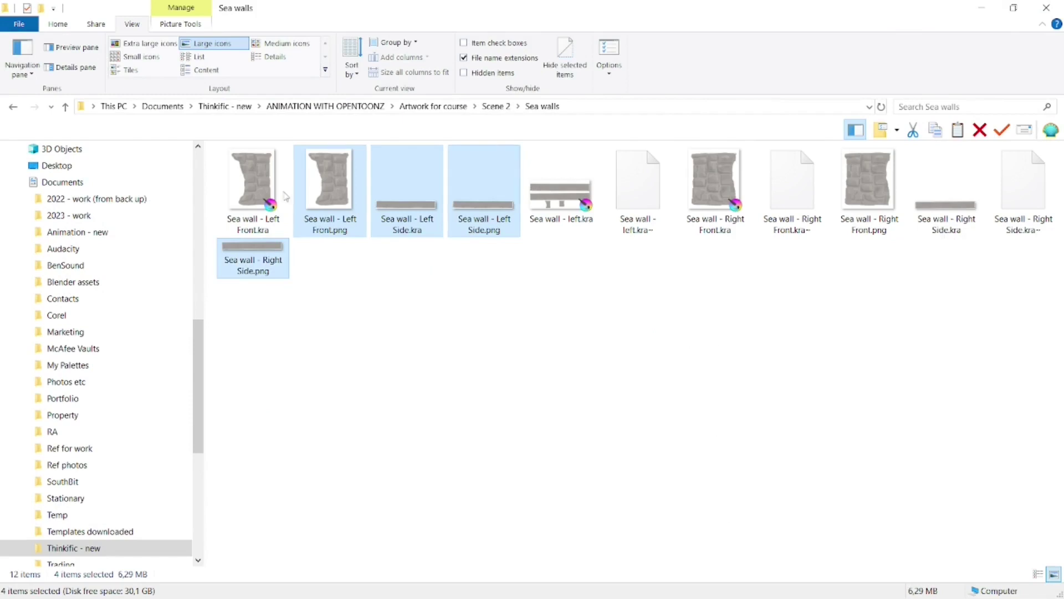
Paste the copied files into C:\OpenToonz stuff\projects\OpenToonz course Project 1\scenes\Scene 2\Front Row - buildings etc.
left_click_drag(198, 410, 198, 501)
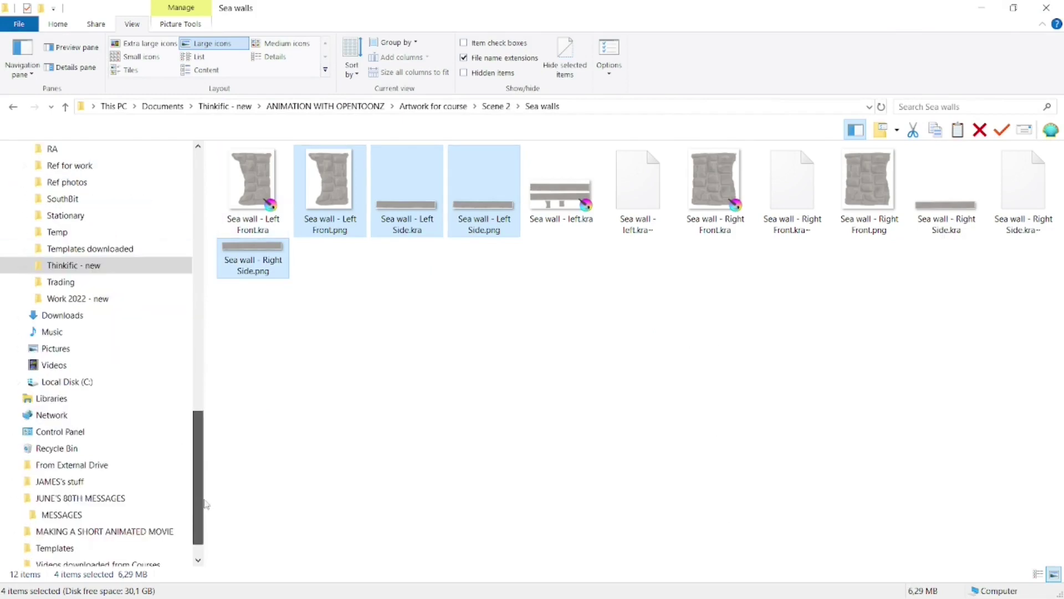
left_click(66, 381)
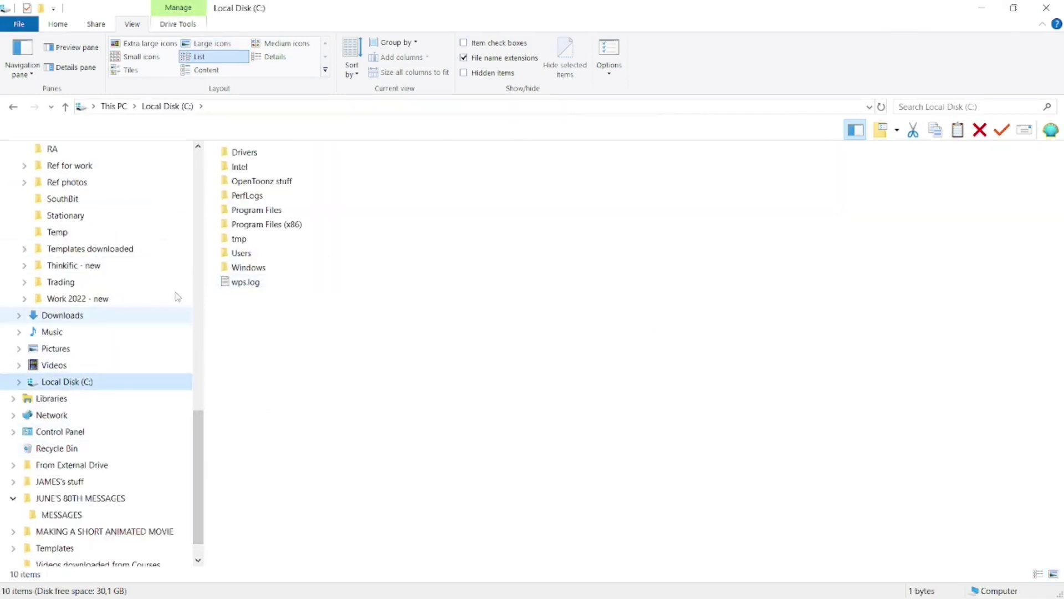
double_click(263, 182)
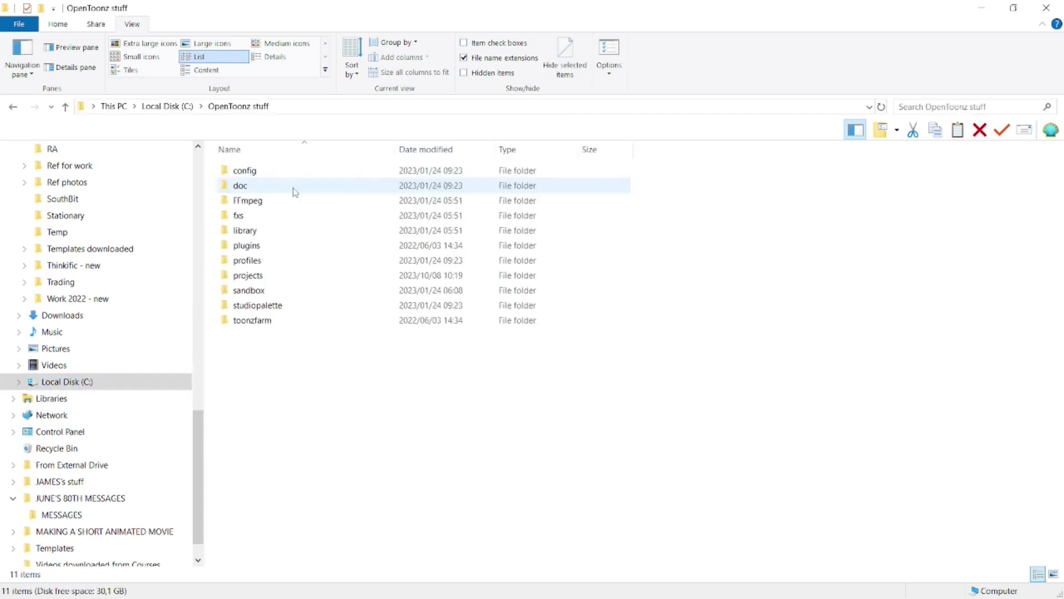
double_click(282, 278)
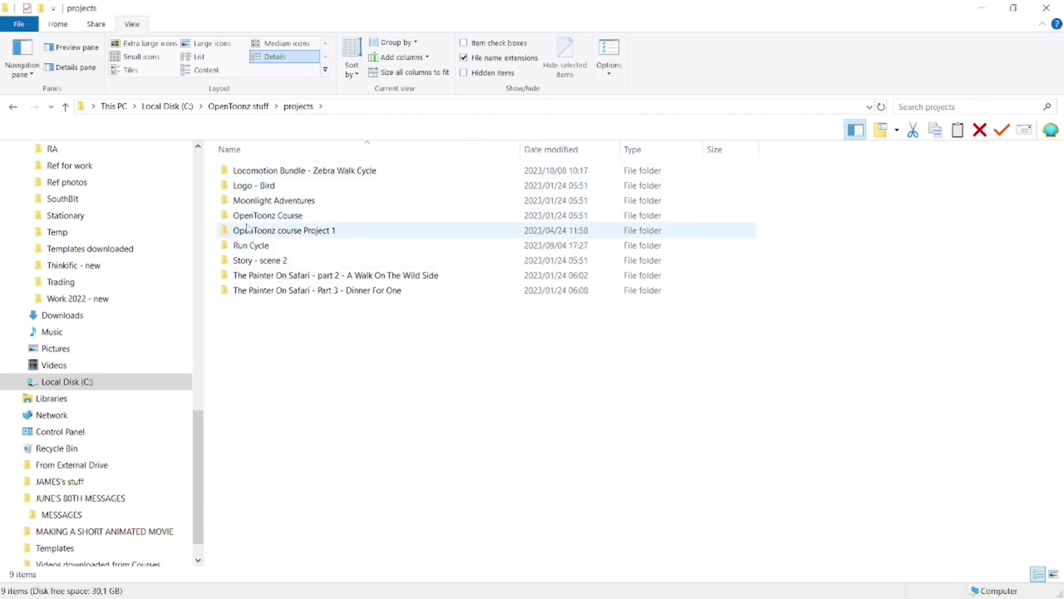
double_click(264, 230)
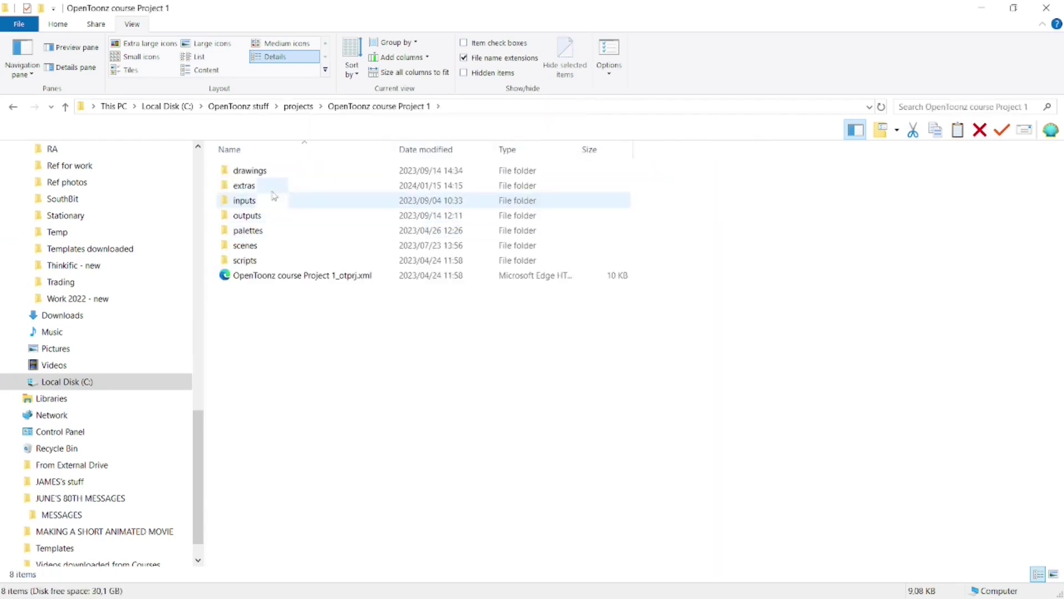
double_click(266, 245)
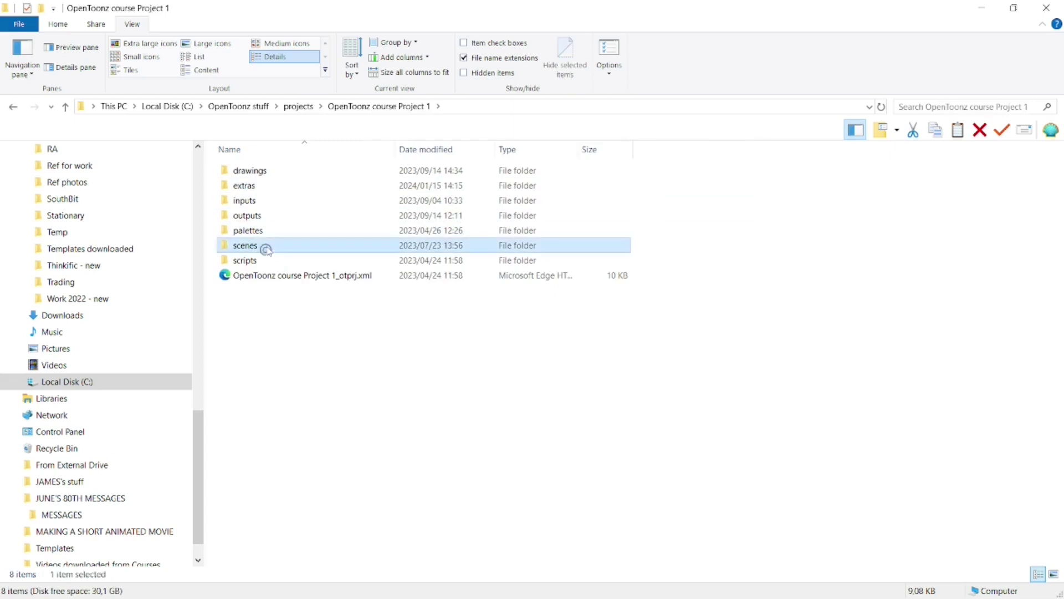
double_click(273, 190)
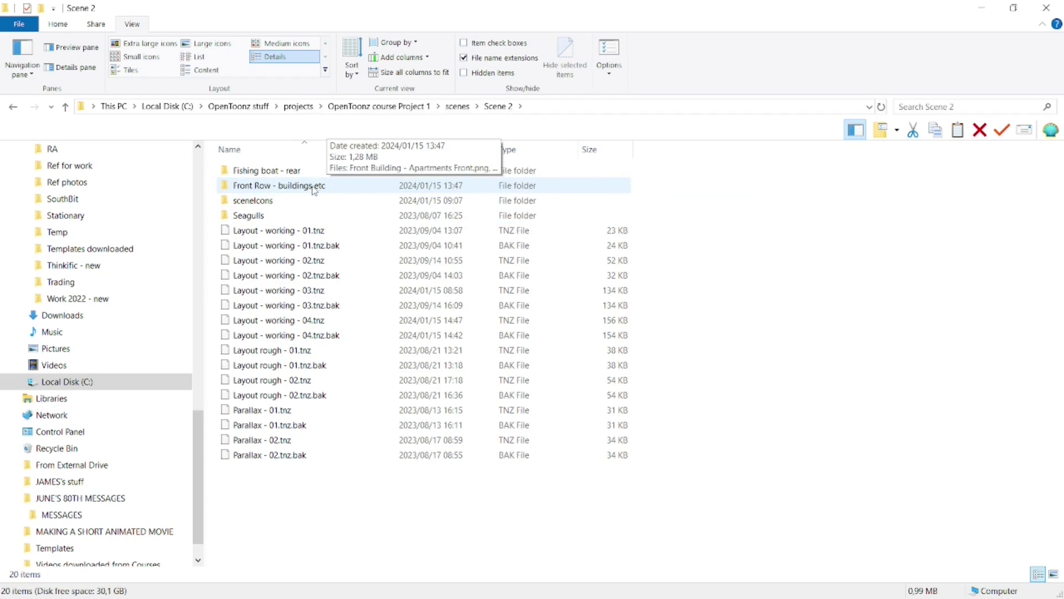
double_click(314, 188)
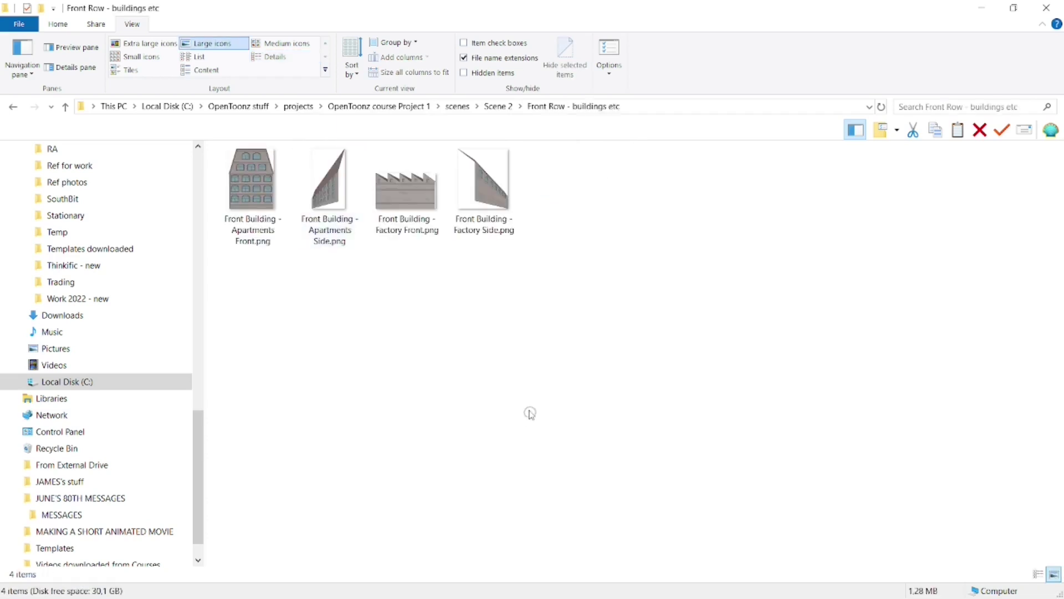
key("ctrl+v")
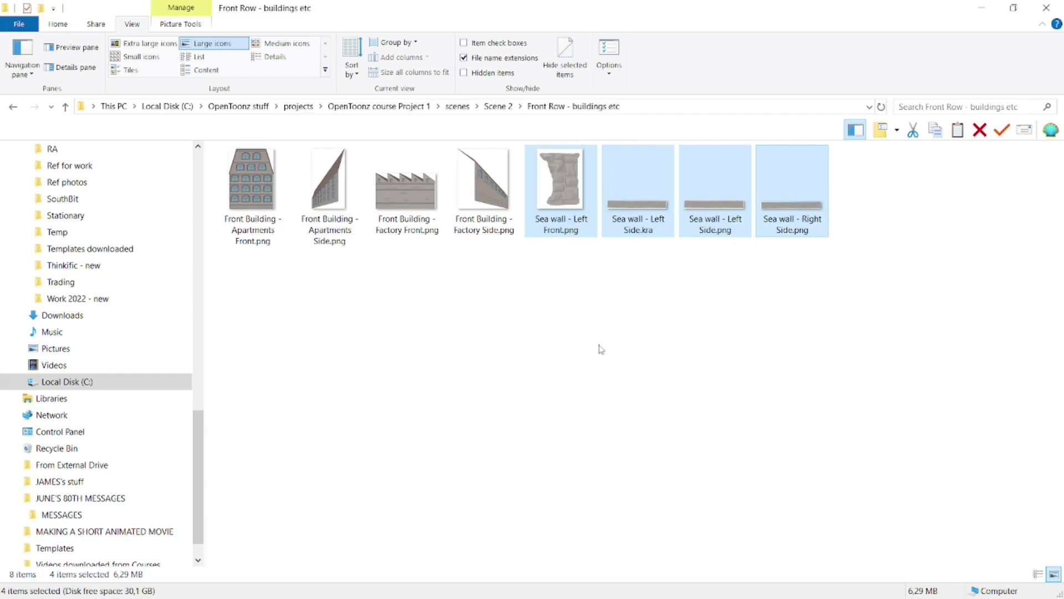
Switch to OpenToonz and load the four sea wall PNGs from Front Row - buildings etc into the Xsheet, starting at frame 1 of Col41.
left_click(981, 7)
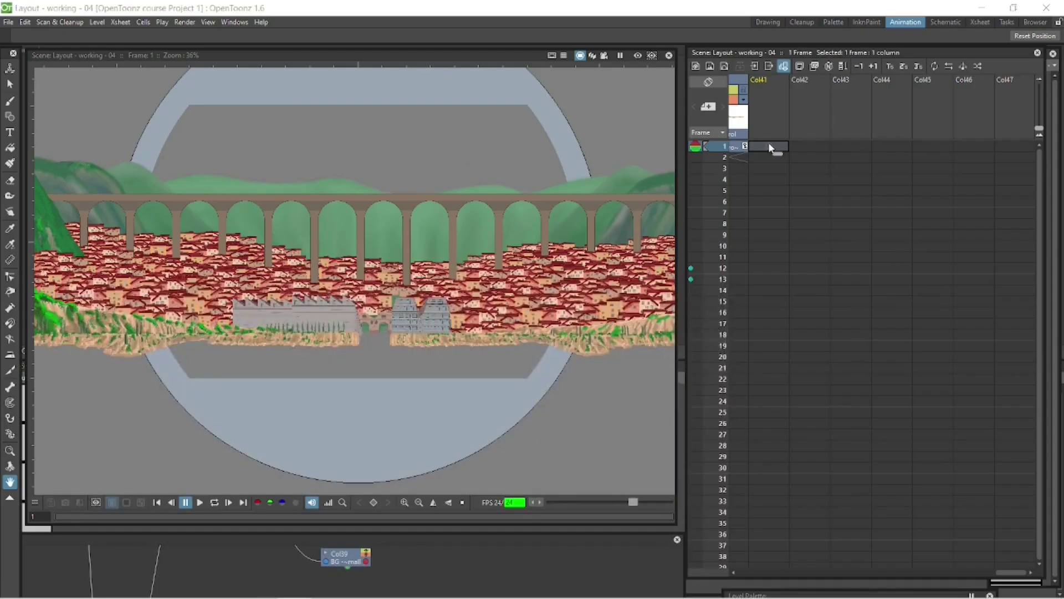
right_click(768, 142)
left_click(825, 149)
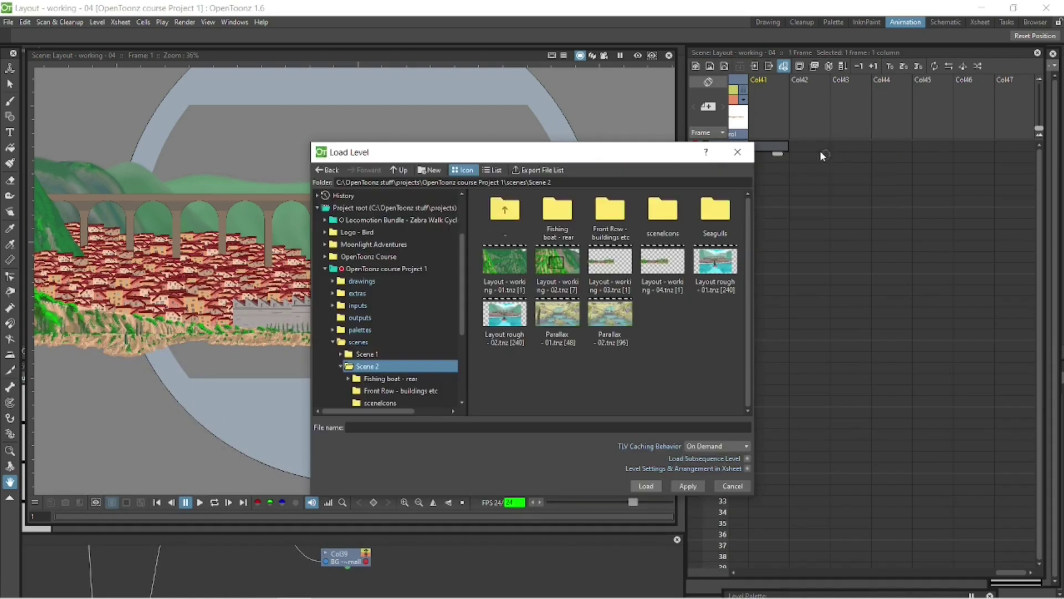
double_click(610, 213)
left_click(505, 260)
left_click(662, 260, "shift")
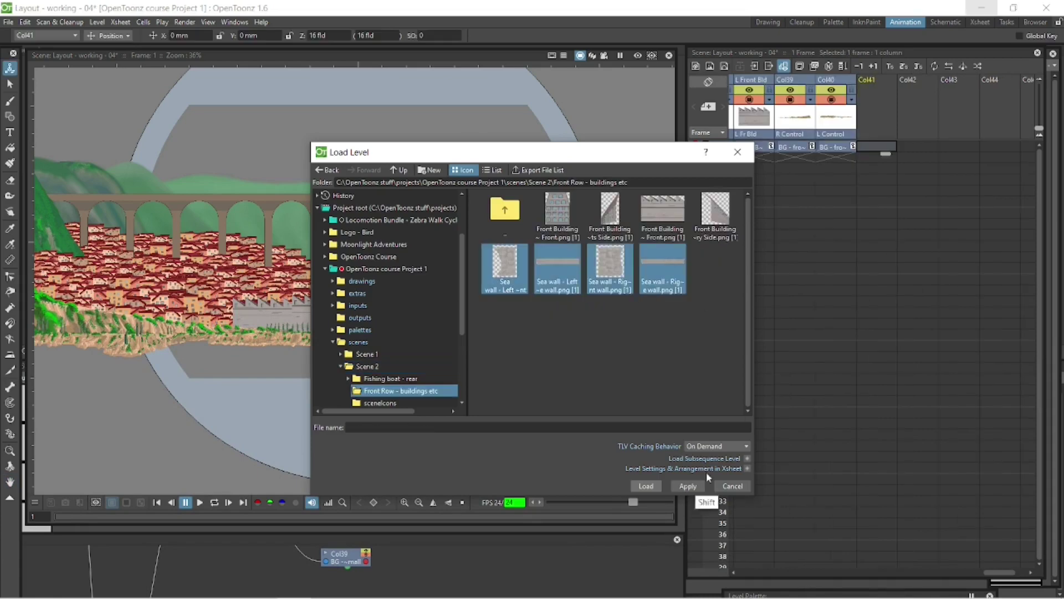
left_click(646, 486)
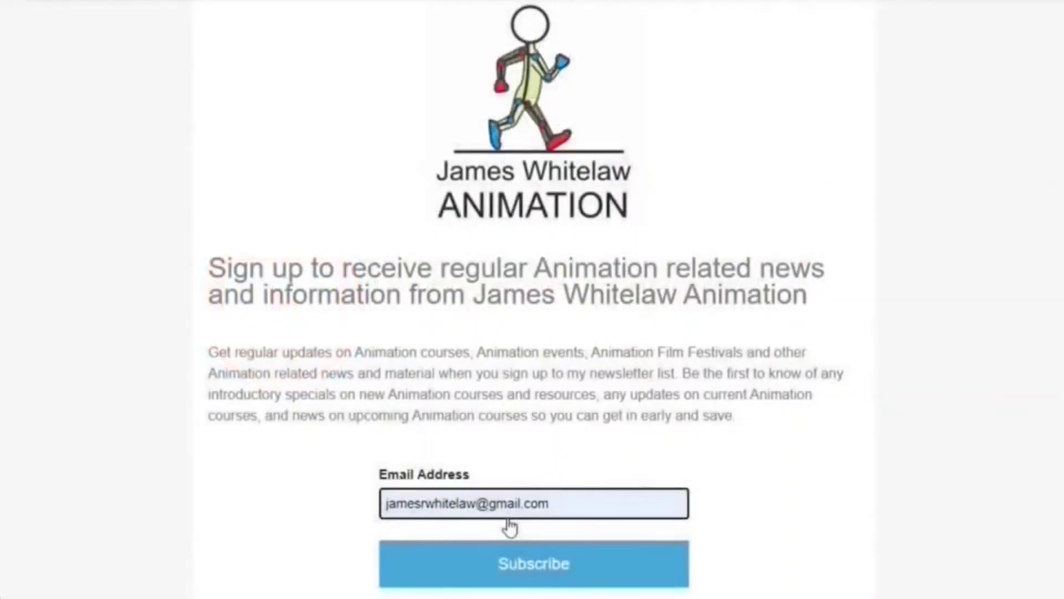
left_click(508, 519)
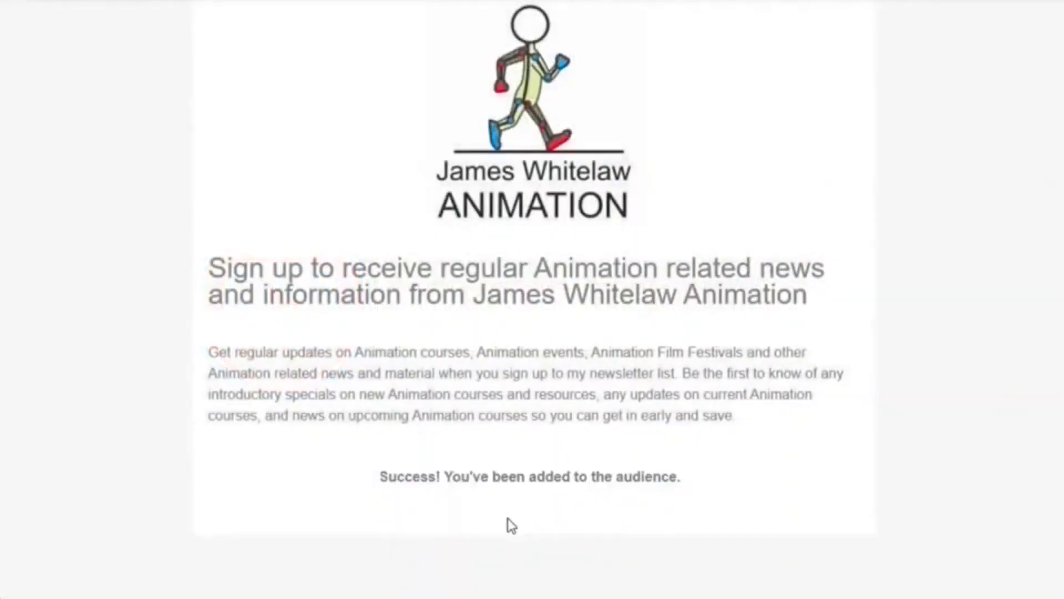